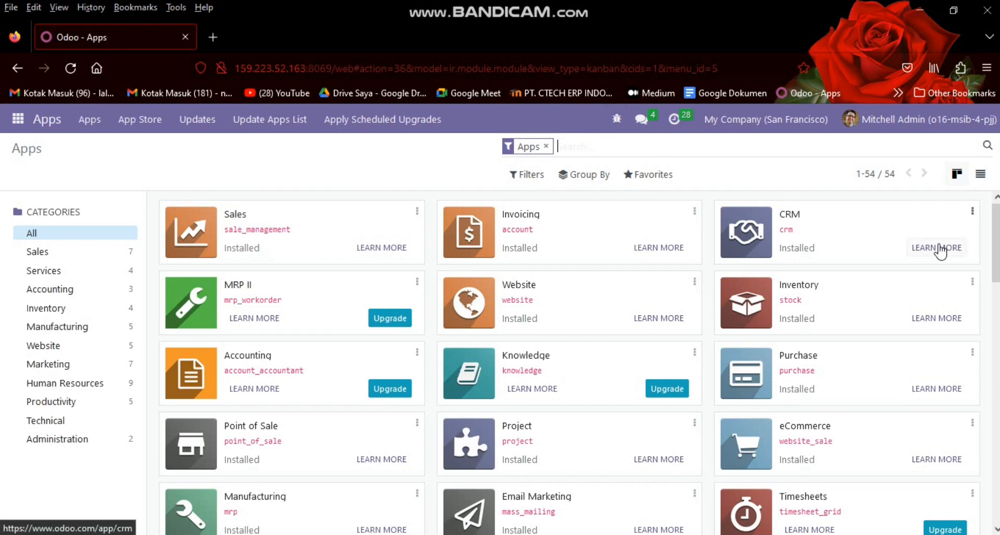
Open the Manufacturing app and view its configuration settings for operations and planning
{"action": "scroll", "coordinate": [239, 308], "scroll_direction": "down", "scroll_amount": 3}
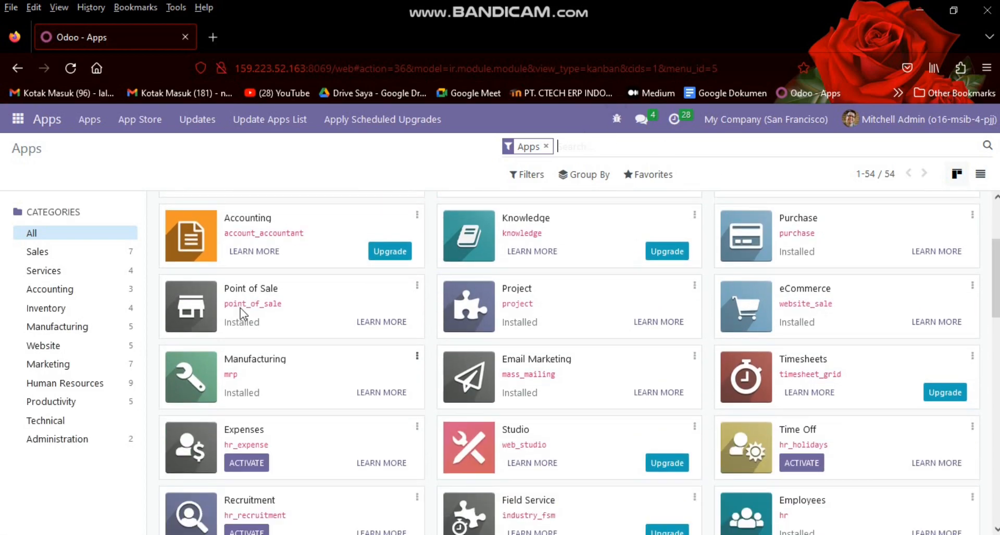
{"action": "left_click", "coordinate": [19, 124]}
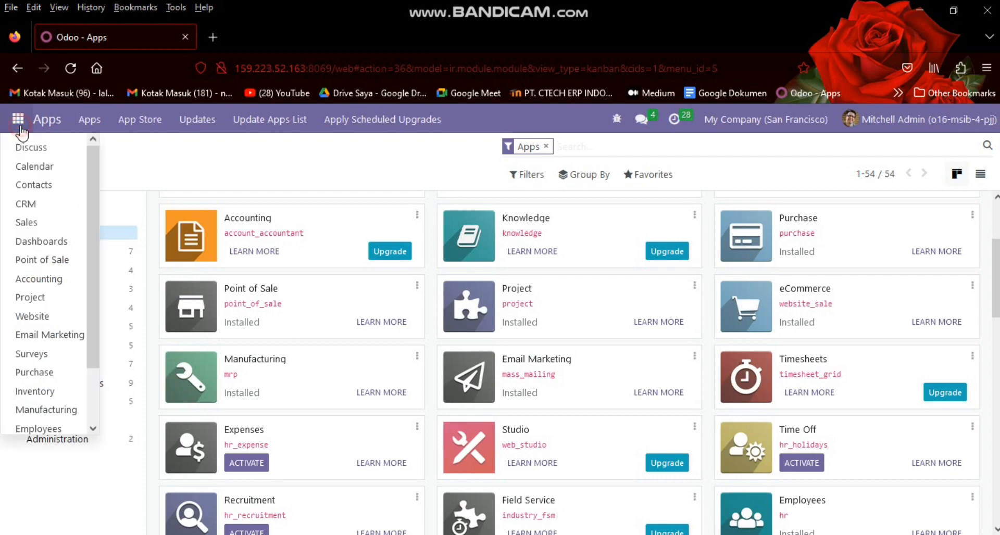
{"action": "scroll", "coordinate": [91, 226], "scroll_direction": "down", "scroll_amount": 2}
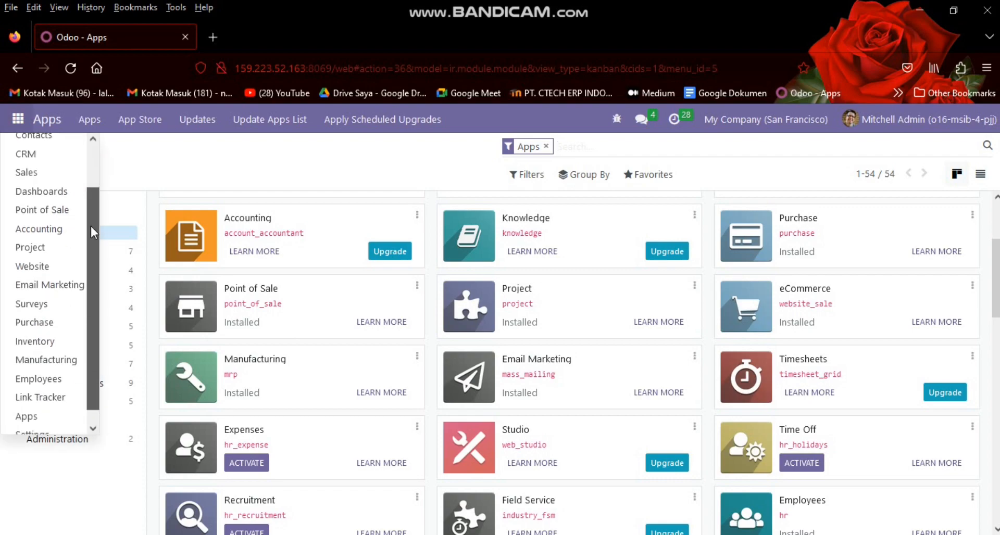
{"action": "left_click", "coordinate": [75, 348]}
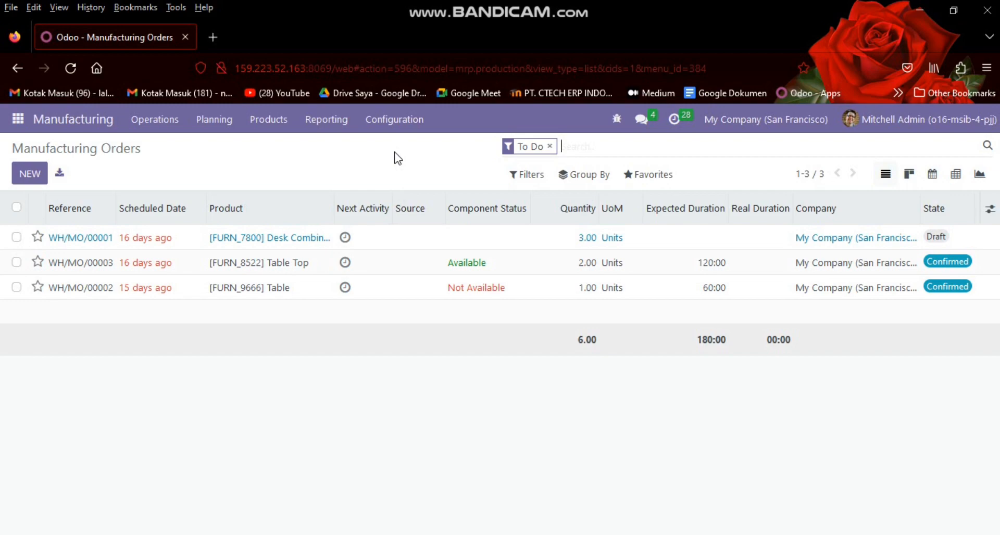
{"action": "left_click", "coordinate": [392, 124]}
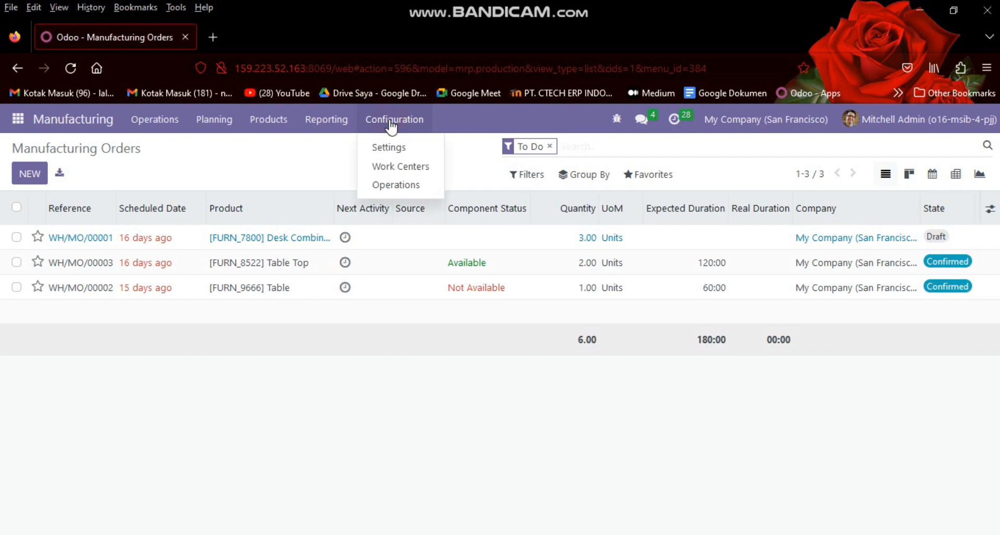
{"action": "left_click", "coordinate": [401, 152]}
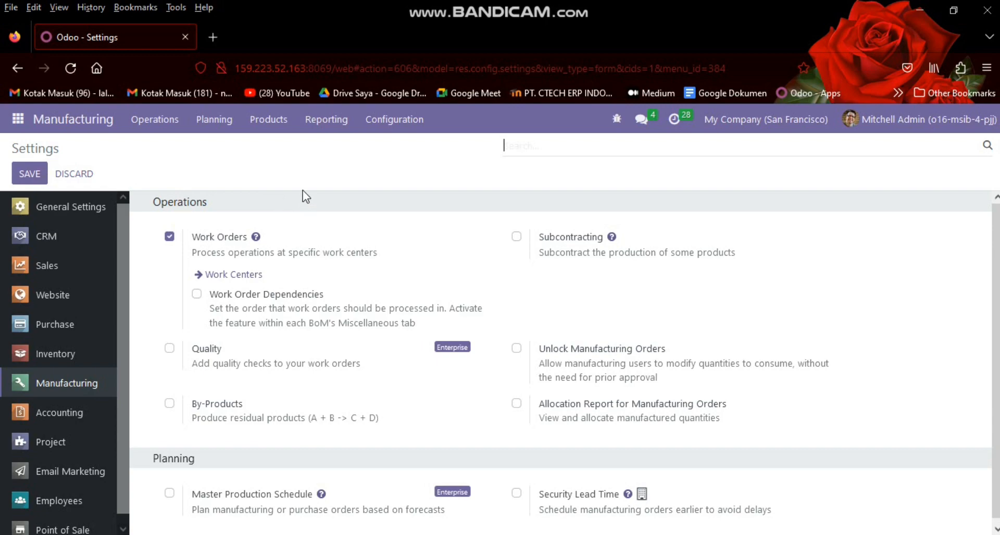
Open the product Bagian Atas Kursi001 from the Manufacturing product list and show its inventory settings
{"action": "left_click", "coordinate": [274, 130]}
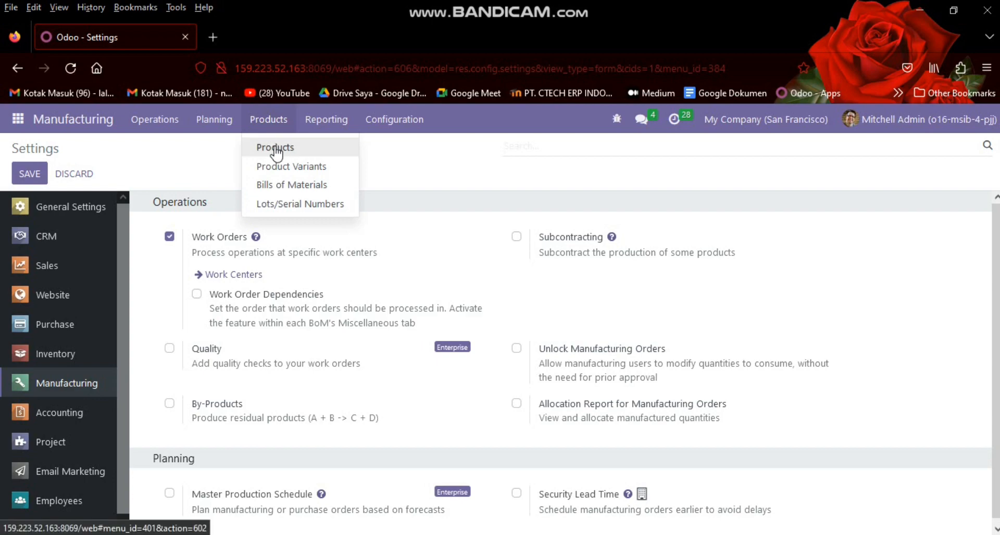
{"action": "left_click", "coordinate": [276, 151]}
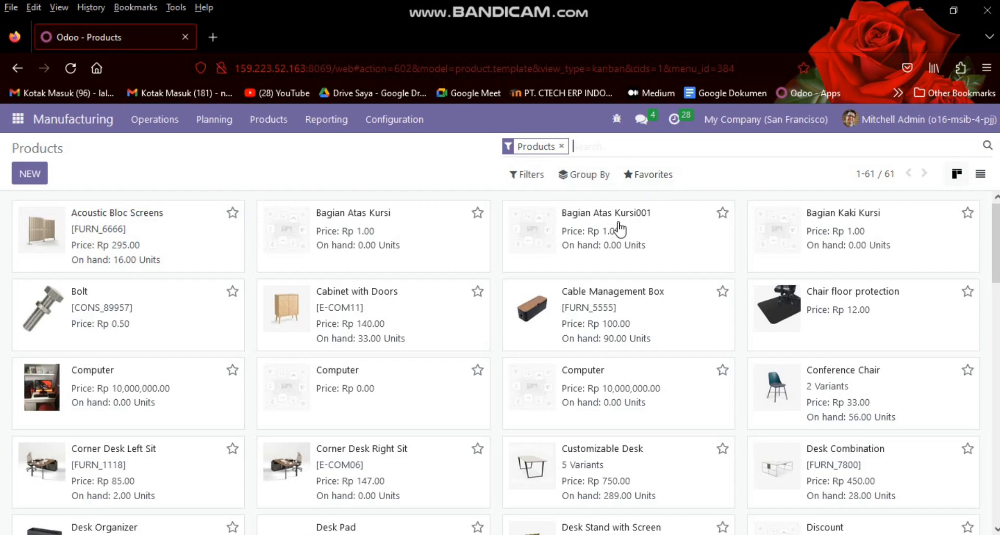
{"action": "double_click", "coordinate": [660, 224]}
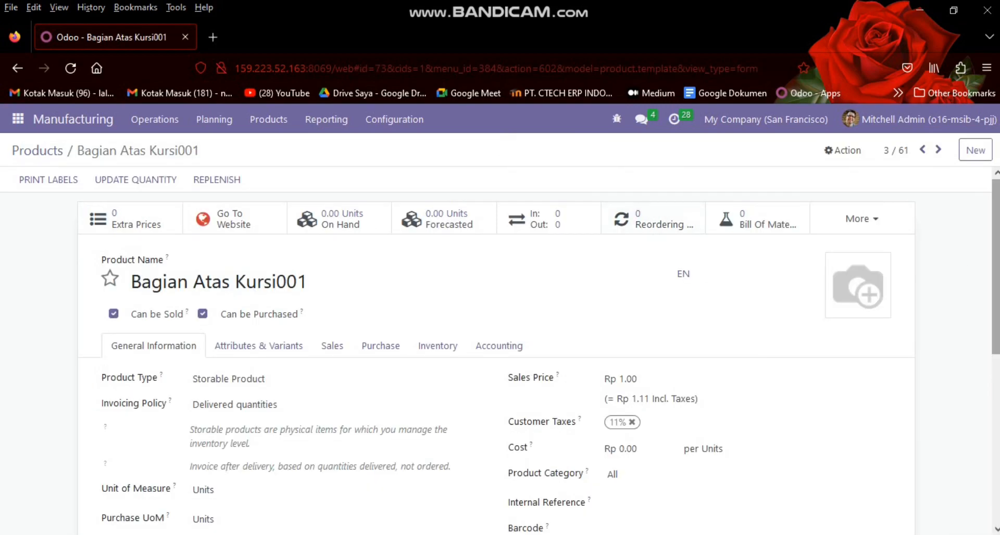
{"action": "left_click_drag", "start_coordinate": [996, 264], "coordinate": [996, 302]}
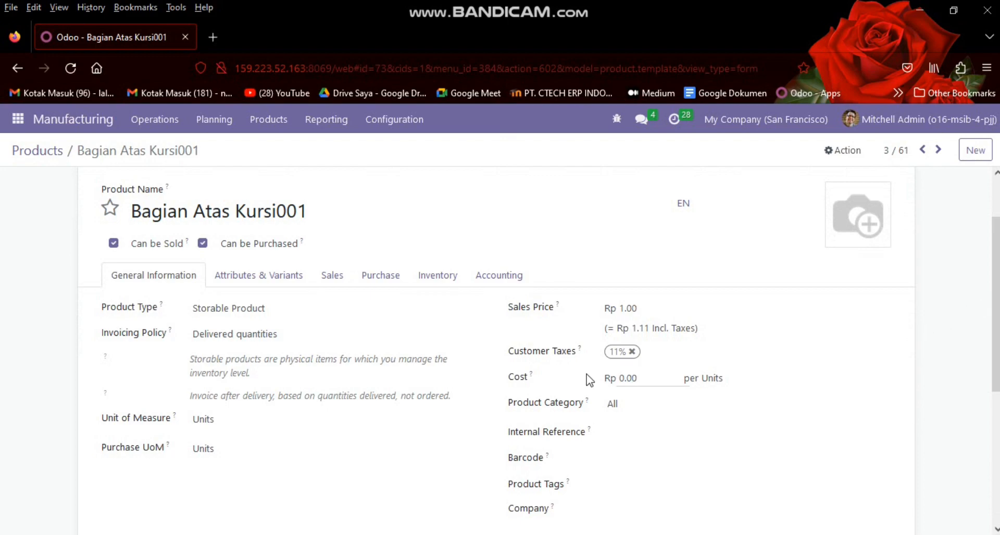
{"action": "left_click", "coordinate": [438, 284]}
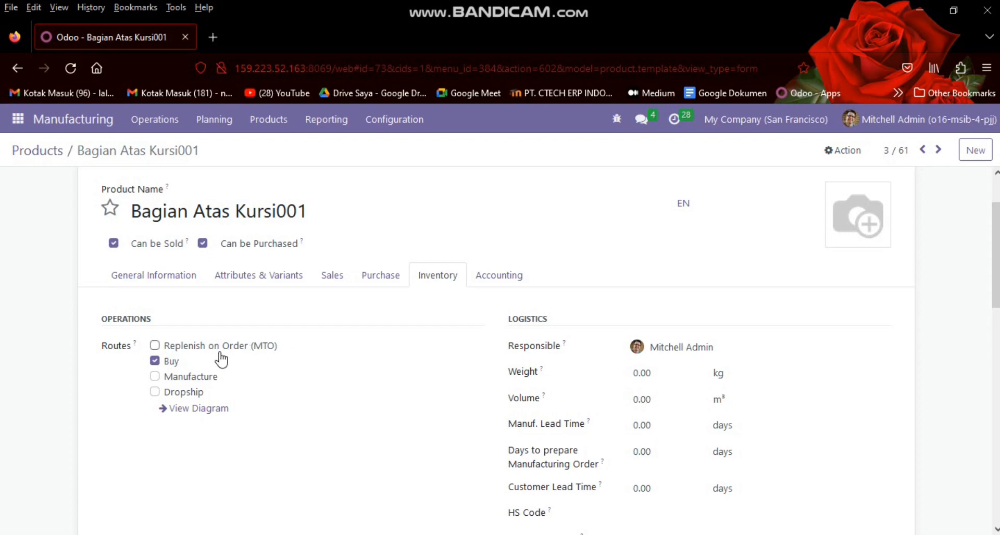
Enable the Manufacture and Replenish on Order (MTO) routes, disable Buy, save the product, and return to the product list
{"action": "left_click", "coordinate": [155, 378]}
{"action": "left_click", "coordinate": [155, 361]}
{"action": "left_click", "coordinate": [156, 348]}
{"action": "left_click", "coordinate": [214, 151]}
{"action": "left_click", "coordinate": [50, 154]}
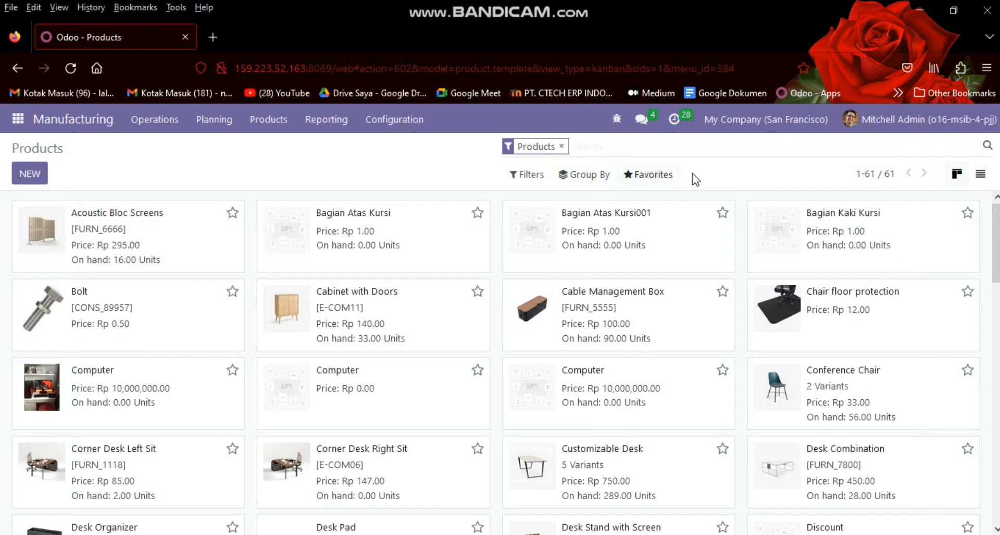
Enable the Replenish on Order (MTO) route alongside Buy for the product Bagian Kaki Kursi and save it
{"action": "left_click", "coordinate": [794, 246]}
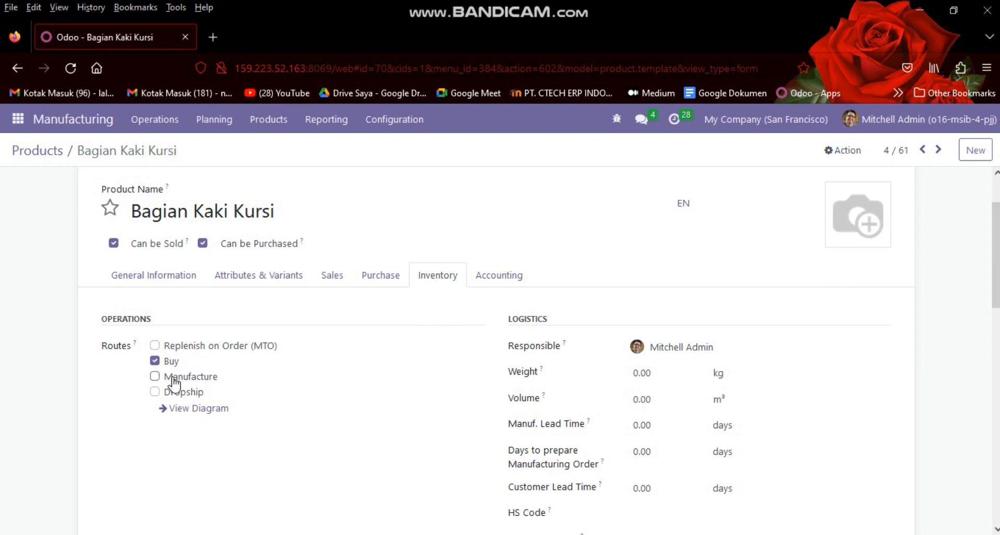
{"action": "left_click", "coordinate": [155, 346]}
{"action": "left_click", "coordinate": [193, 151]}
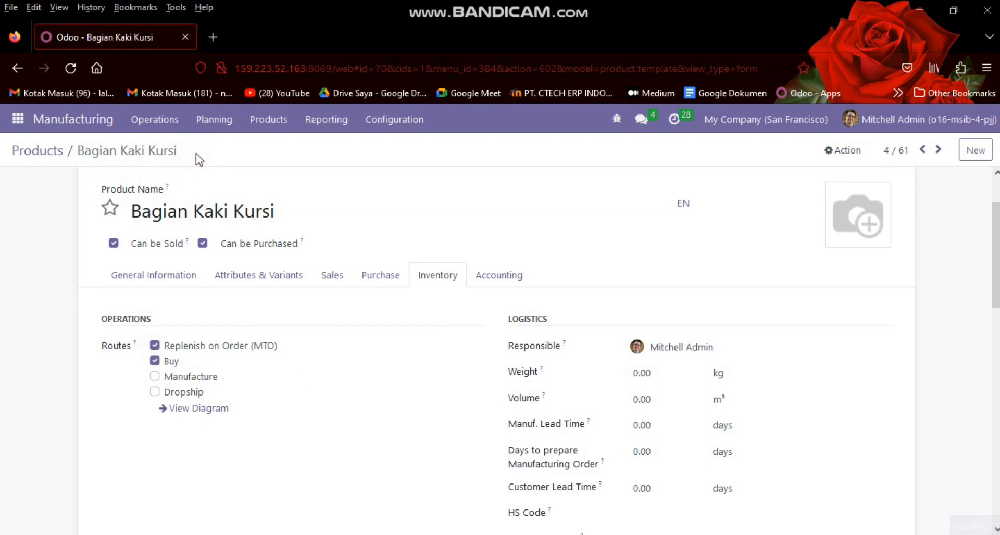
{"action": "left_click", "coordinate": [51, 152]}
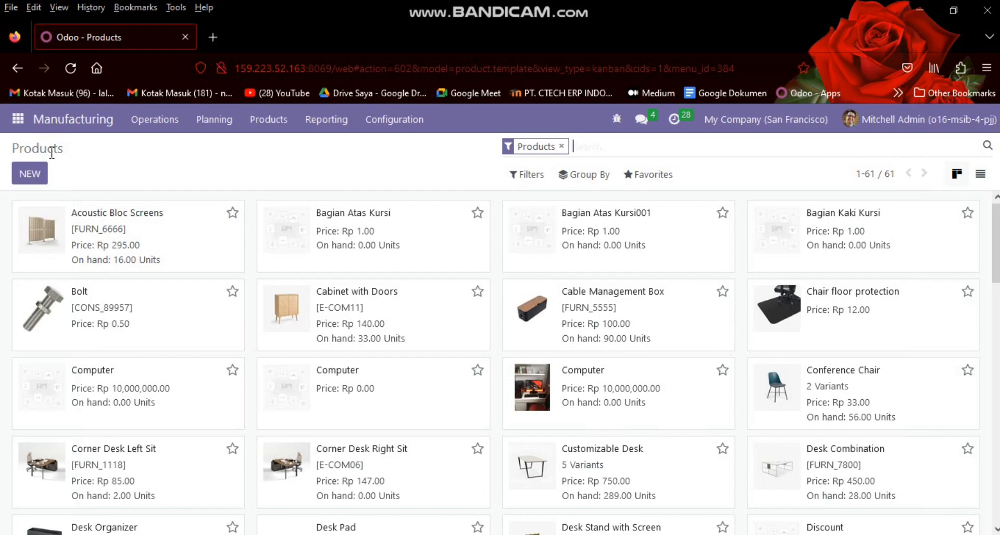
Find the product Bolt and save it with the Buy and Replenish on Order (MTO) routes enabled
{"action": "type", "text": "bolt"}
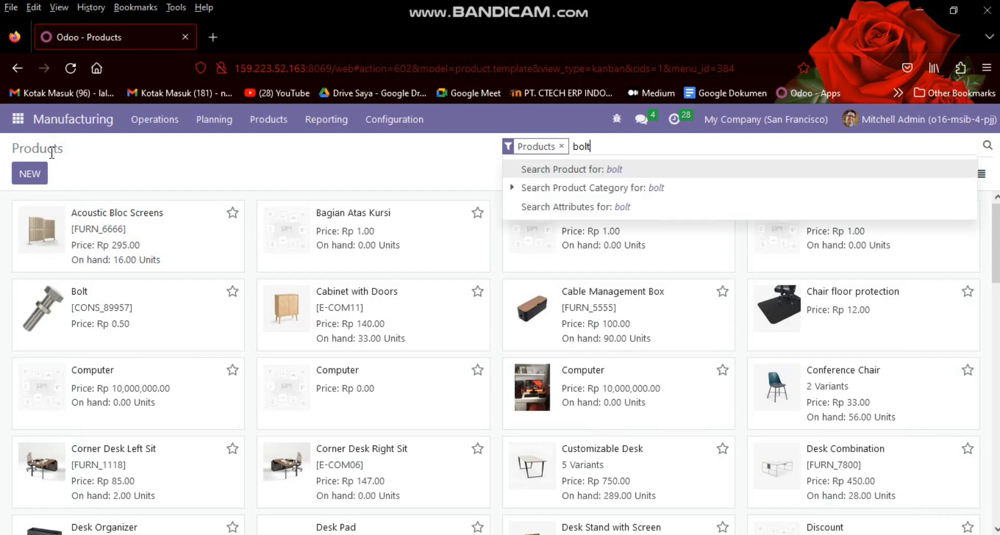
{"action": "key", "text": "Return"}
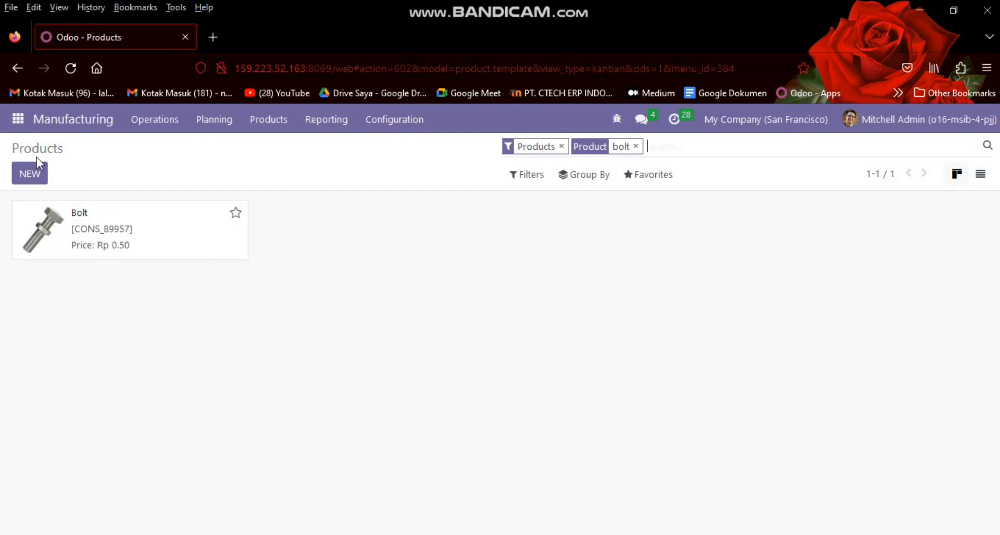
{"action": "left_click", "coordinate": [149, 228]}
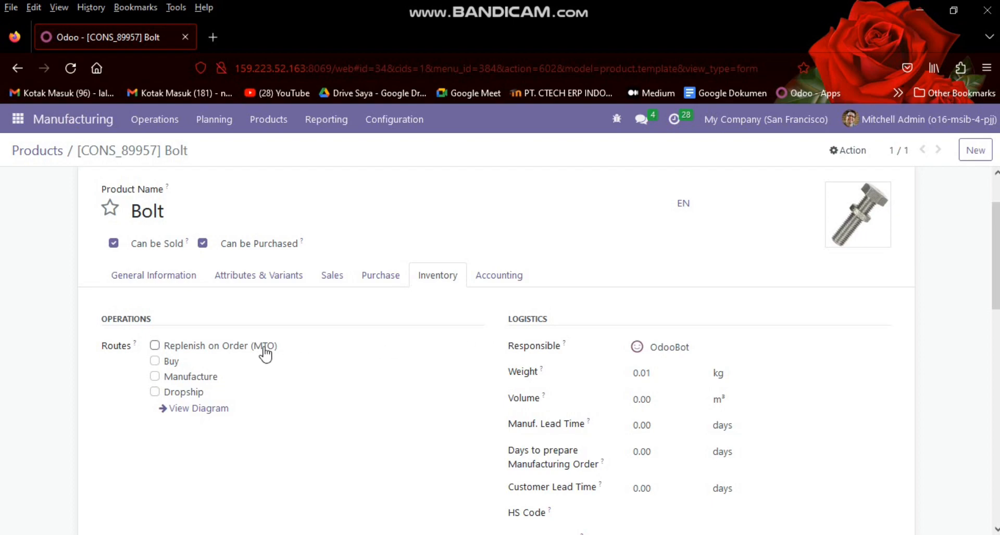
{"action": "left_click", "coordinate": [156, 361]}
{"action": "left_click", "coordinate": [156, 347]}
{"action": "left_click", "coordinate": [202, 151]}
{"action": "left_click", "coordinate": [47, 151]}
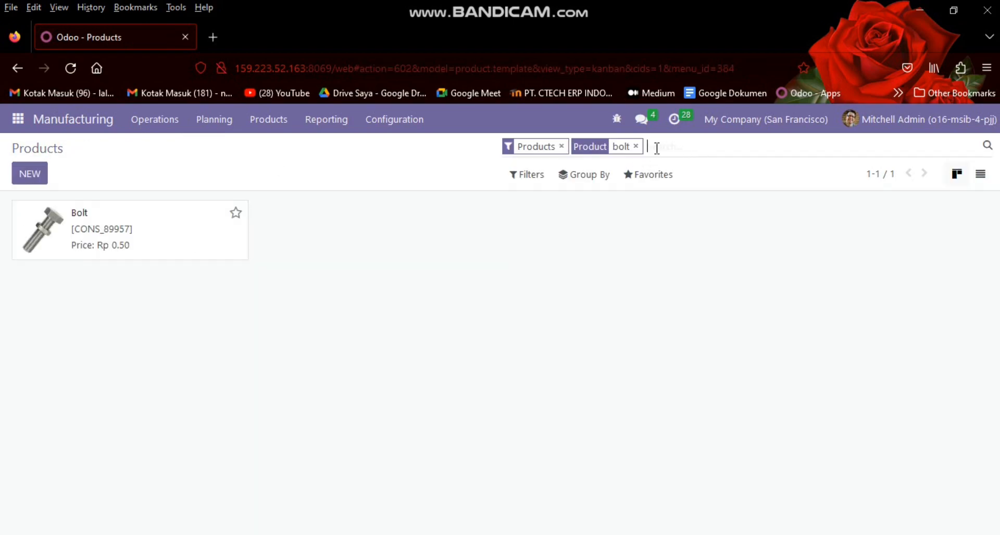
Find the product Screw and save it with the Buy and Replenish on Order (MTO) routes enabled
{"action": "type", "text": "screw"}
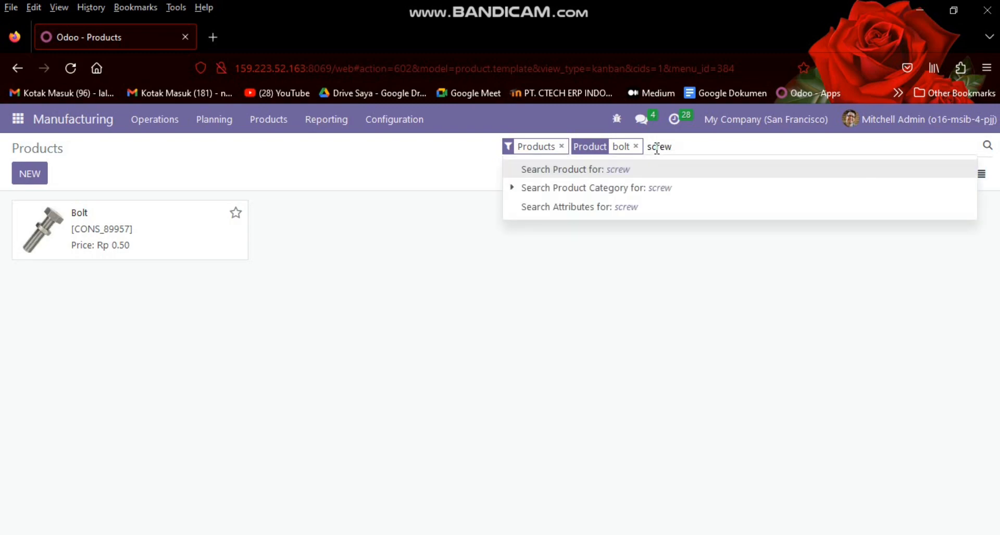
{"action": "key", "text": "Return"}
{"action": "left_click", "coordinate": [396, 238]}
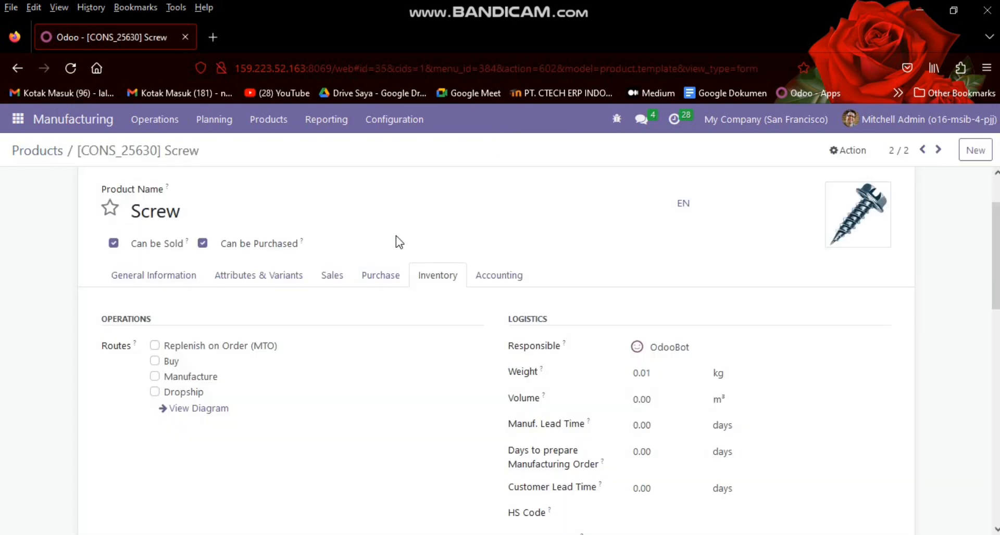
{"action": "left_click", "coordinate": [157, 362]}
{"action": "left_click", "coordinate": [155, 346]}
{"action": "left_click", "coordinate": [214, 151]}
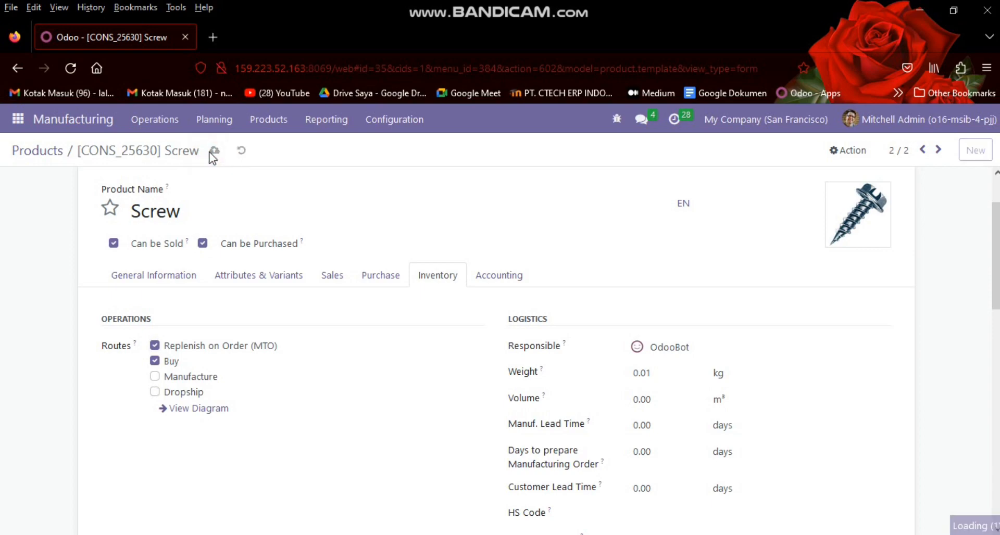
{"action": "left_click", "coordinate": [46, 151]}
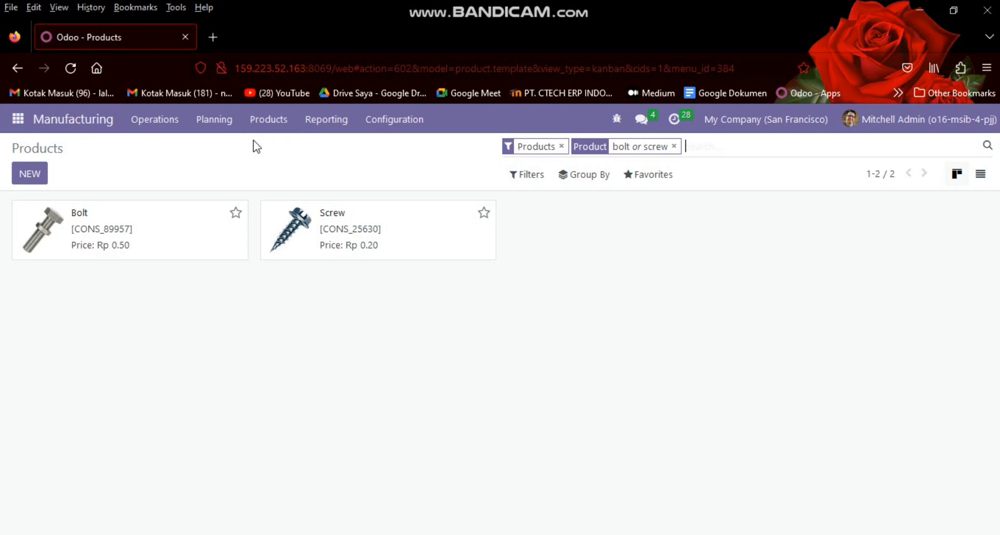
Open the bill of materials for Bagian Atas Kursi
{"action": "left_click", "coordinate": [281, 124]}
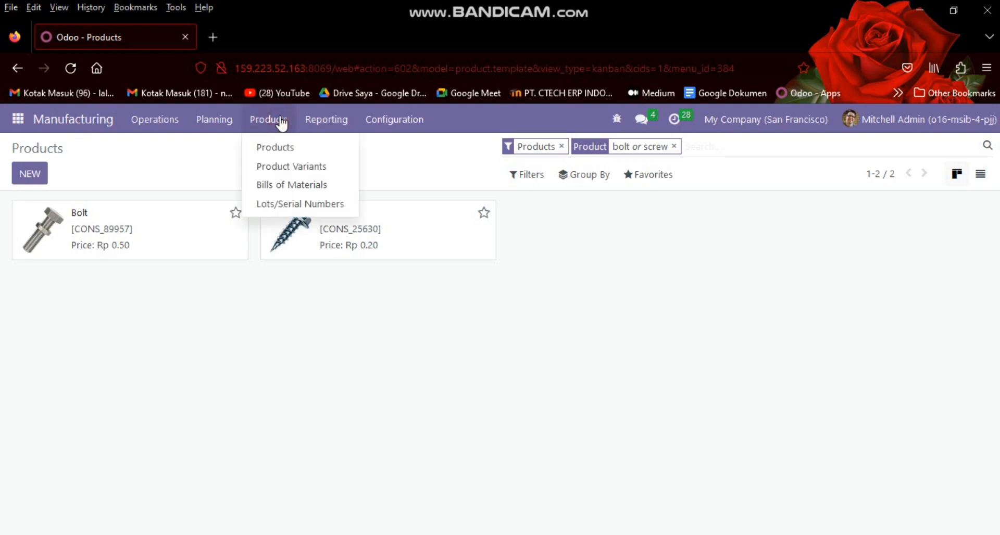
{"action": "left_click", "coordinate": [307, 192]}
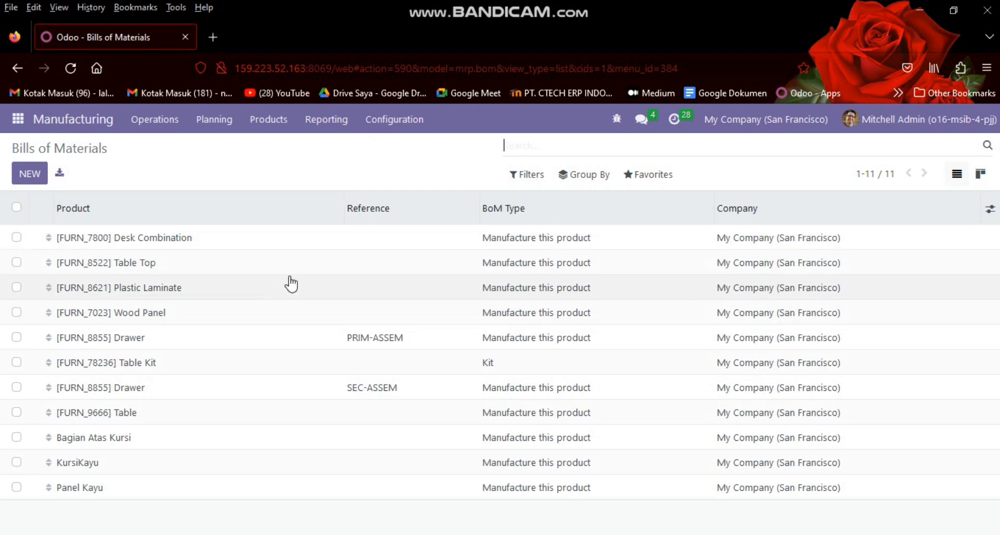
{"action": "left_click", "coordinate": [194, 447]}
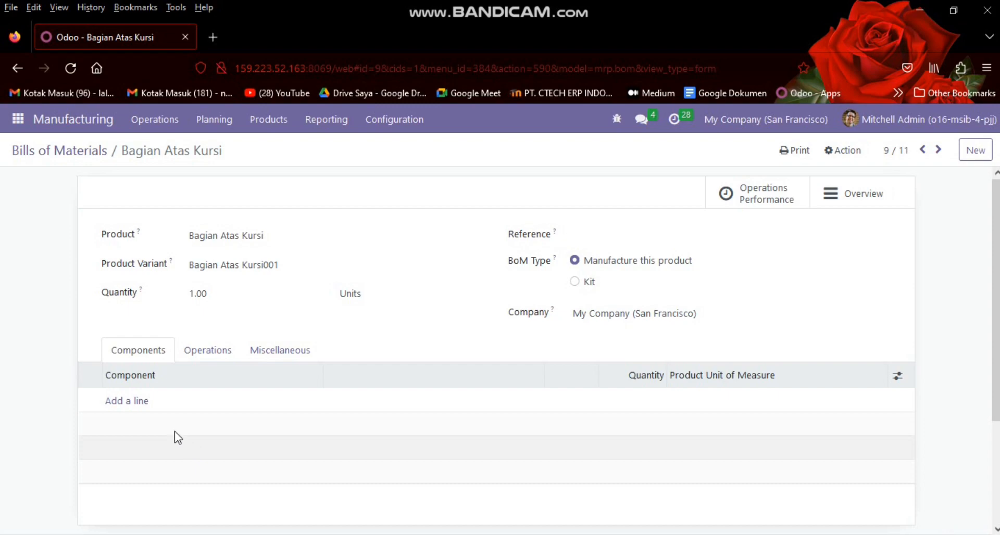
Add Panel Kayu as a component with quantity 5 to the Bagian Atas Kursi bill of materials and save it
{"action": "left_click", "coordinate": [121, 401]}
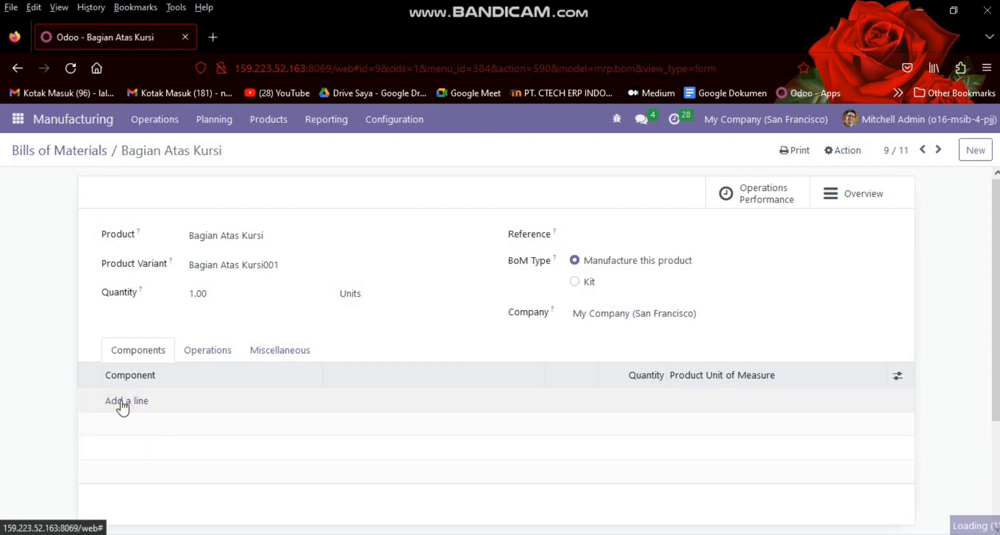
{"action": "left_click", "coordinate": [312, 401]}
{"action": "type", "text": "panel"}
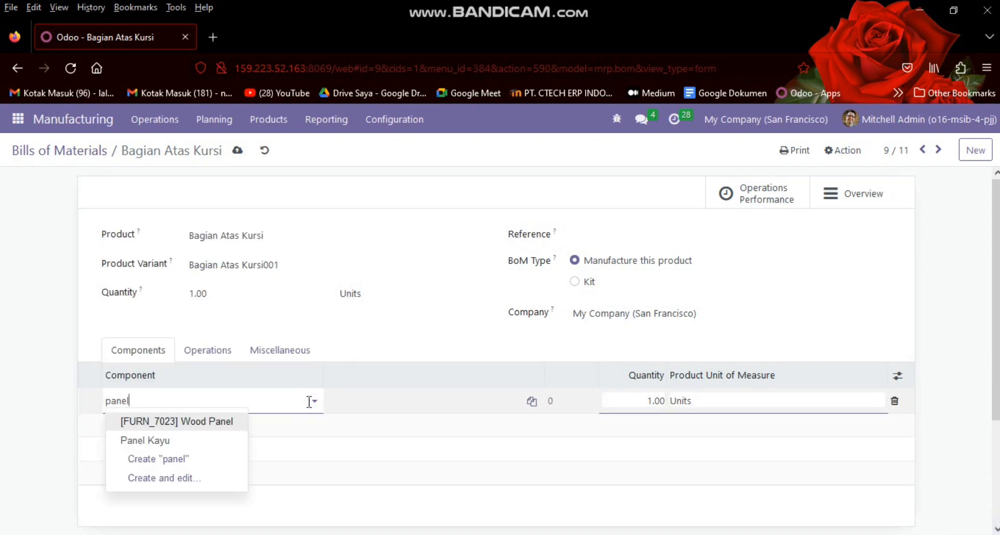
{"action": "left_click", "coordinate": [180, 446]}
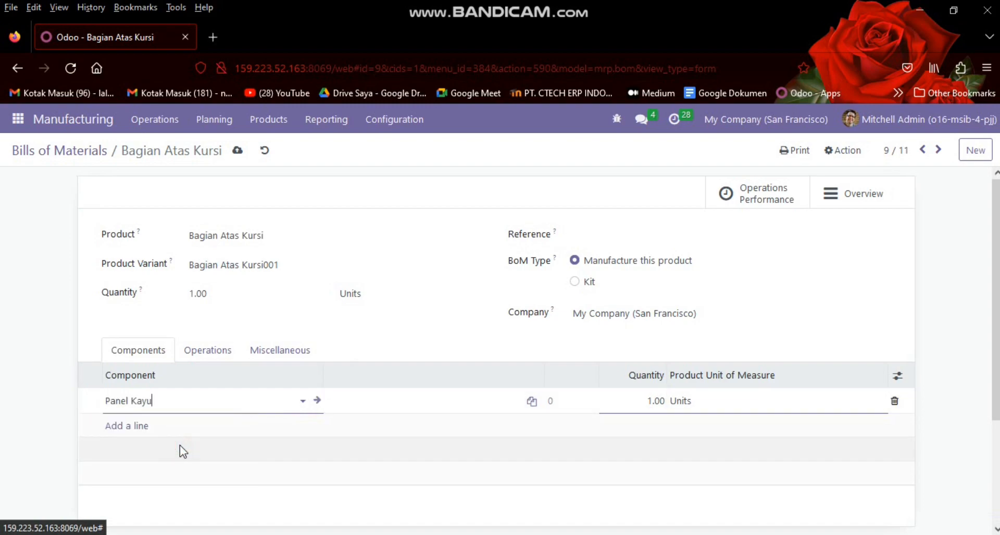
{"action": "key", "text": "Tab"}
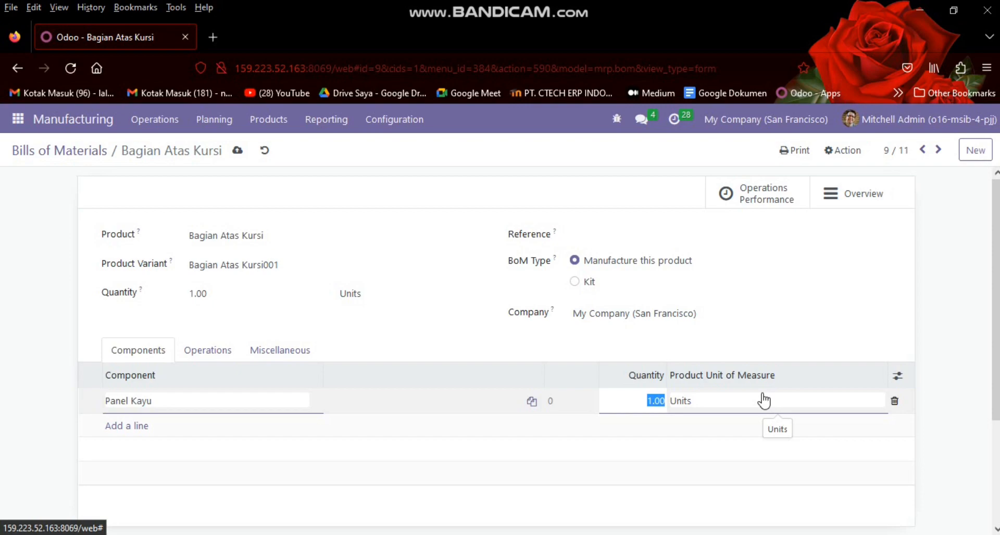
{"action": "type", "text": "5"}
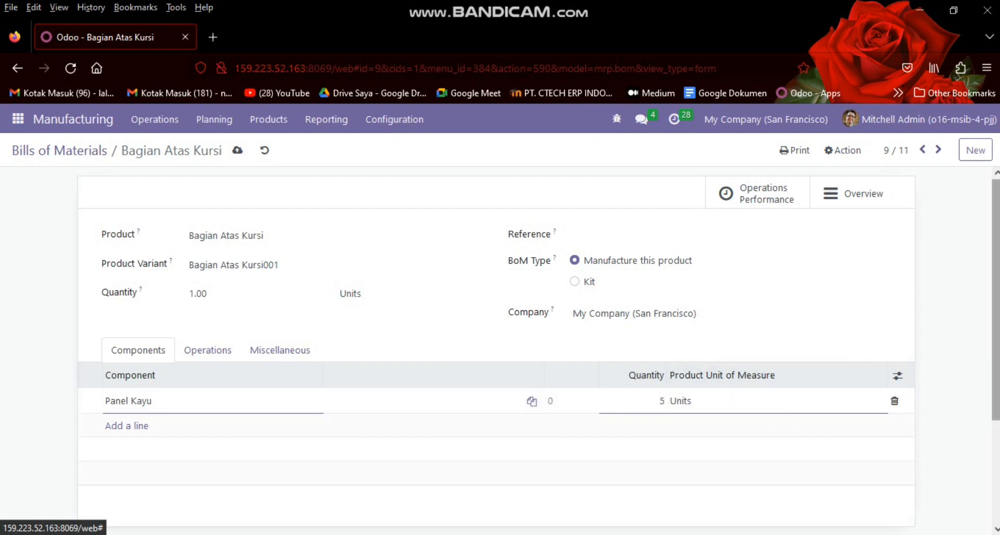
{"action": "scroll", "coordinate": [955, 339], "scroll_direction": "down", "scroll_amount": 2}
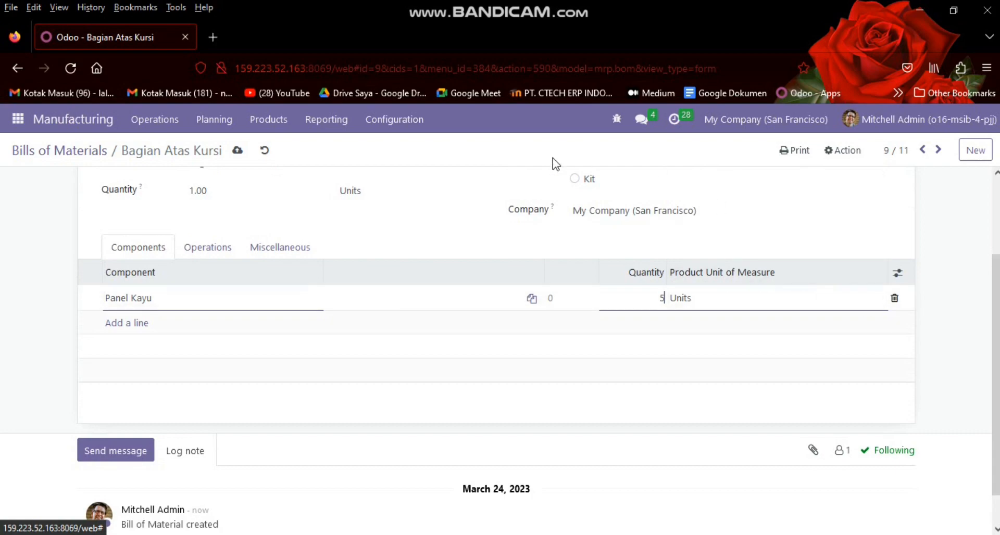
{"action": "left_click", "coordinate": [238, 151]}
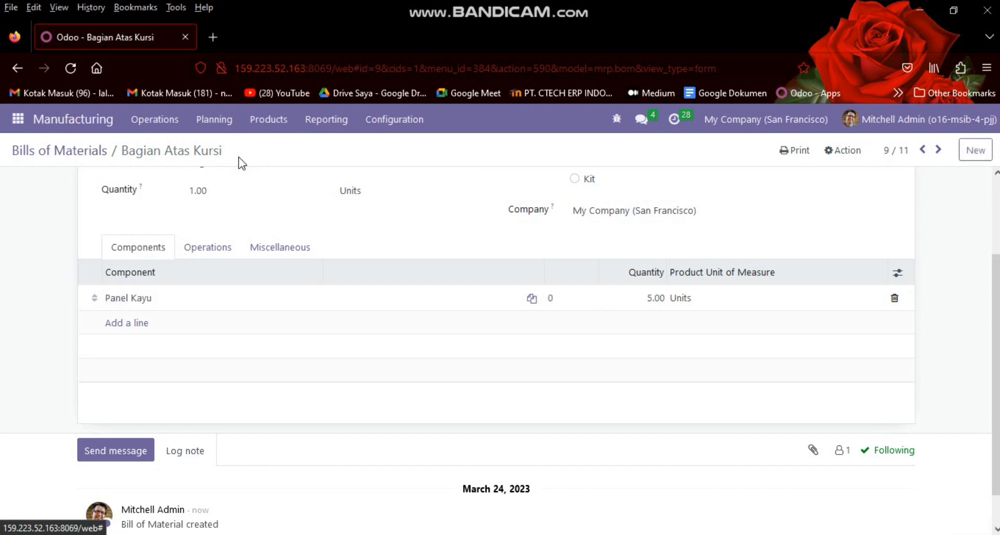
Open the KursiKayu bill of materials and add Bagian Atas Kursi001 and Bagian Kaki Kursi as components
{"action": "left_click", "coordinate": [89, 151]}
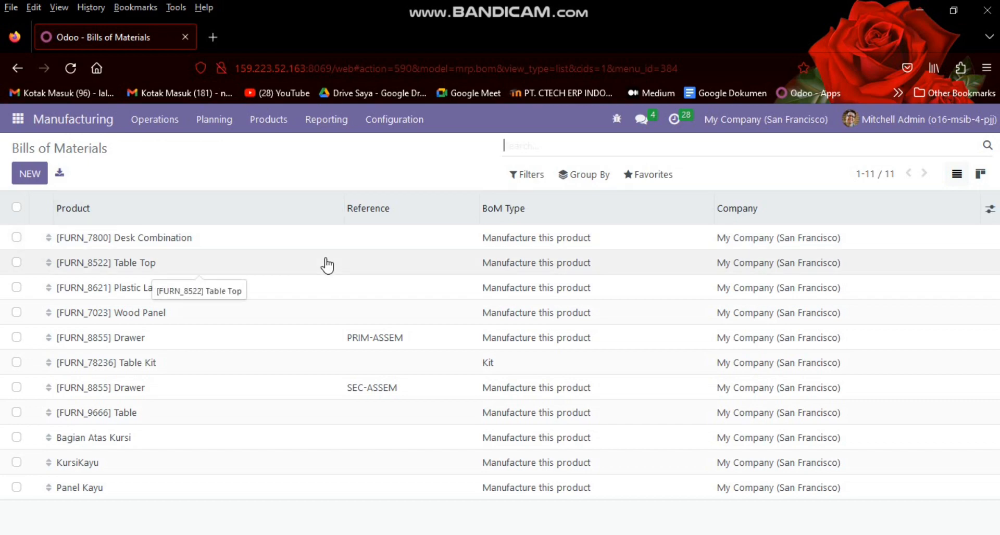
{"action": "double_click", "coordinate": [152, 461]}
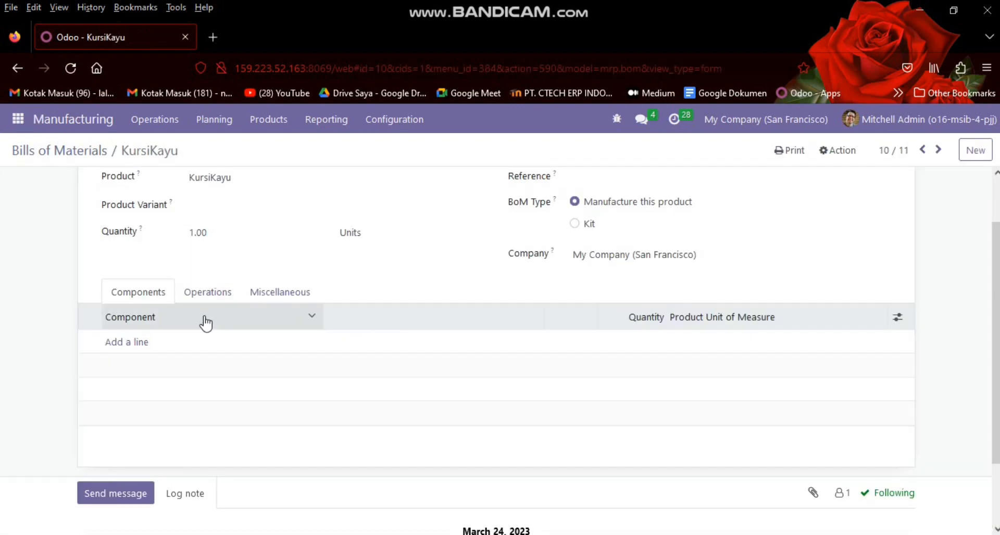
{"action": "left_click", "coordinate": [140, 341]}
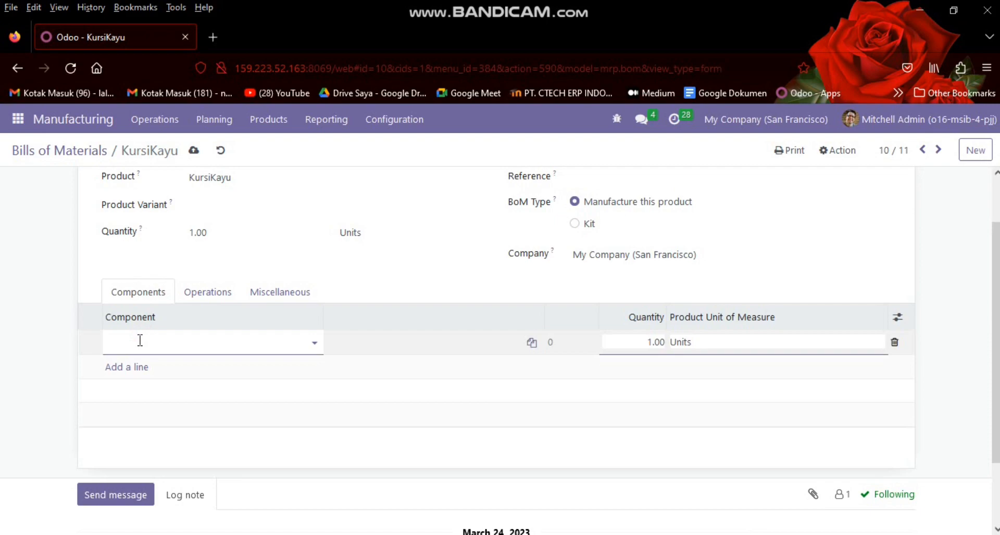
{"action": "type", "text": "bagian"}
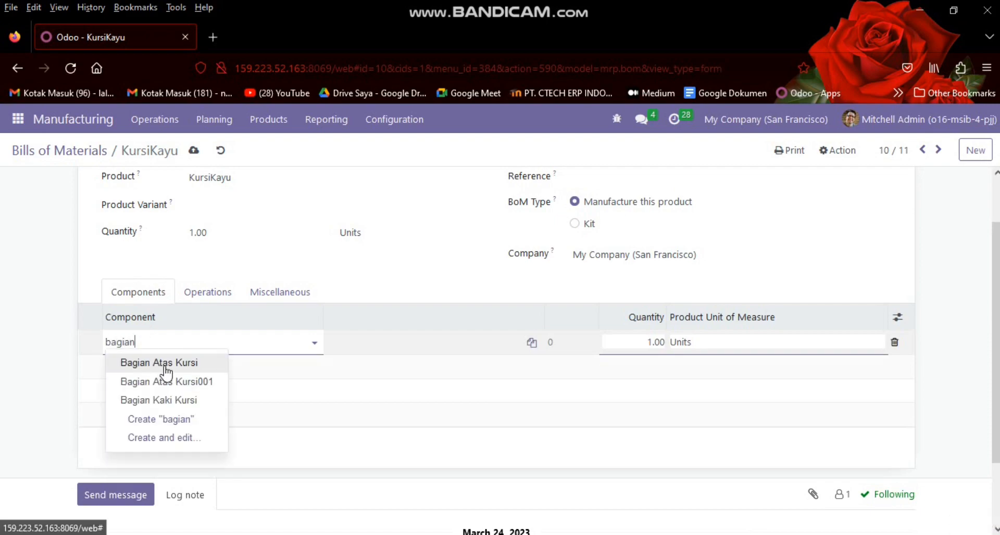
{"action": "left_click", "coordinate": [183, 386]}
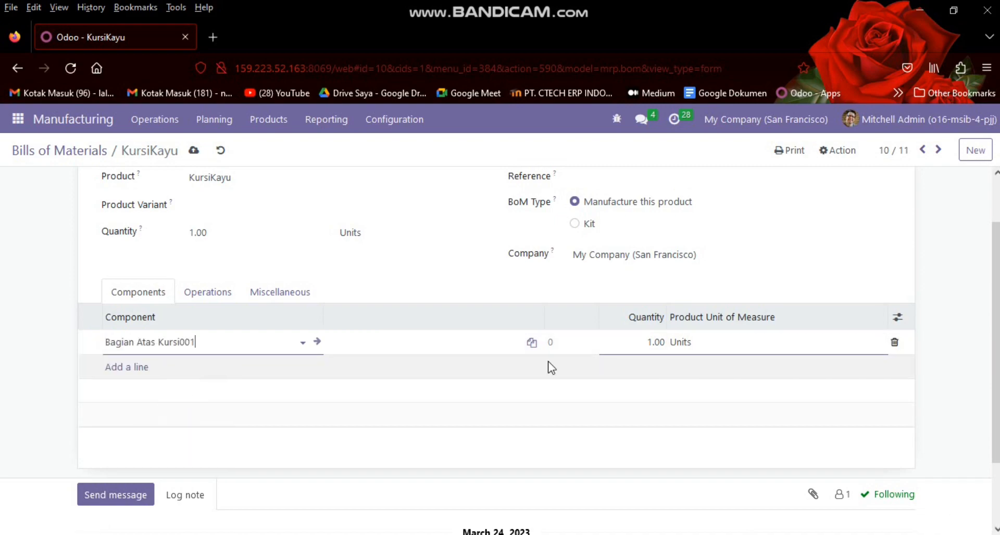
{"action": "left_click", "coordinate": [140, 368]}
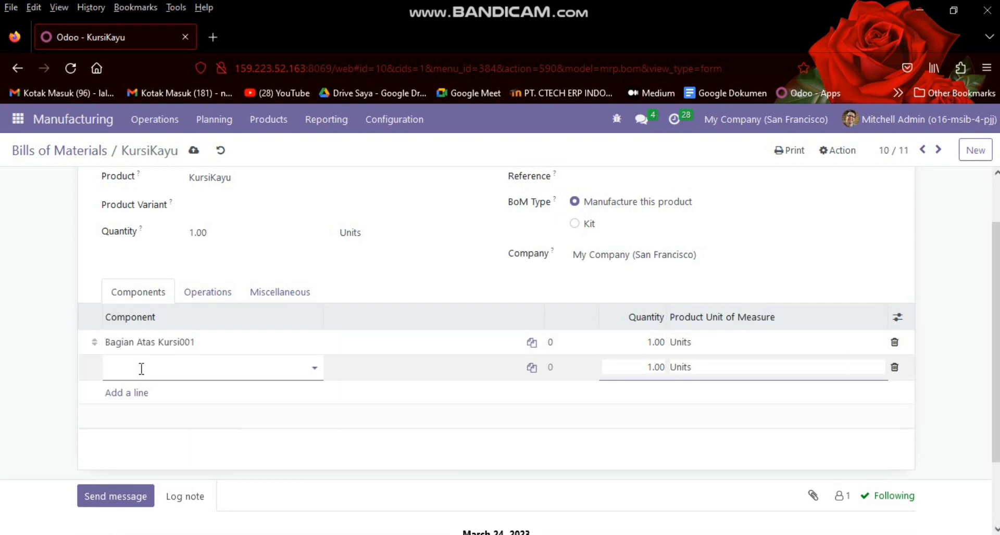
{"action": "type", "text": "kaki kur"}
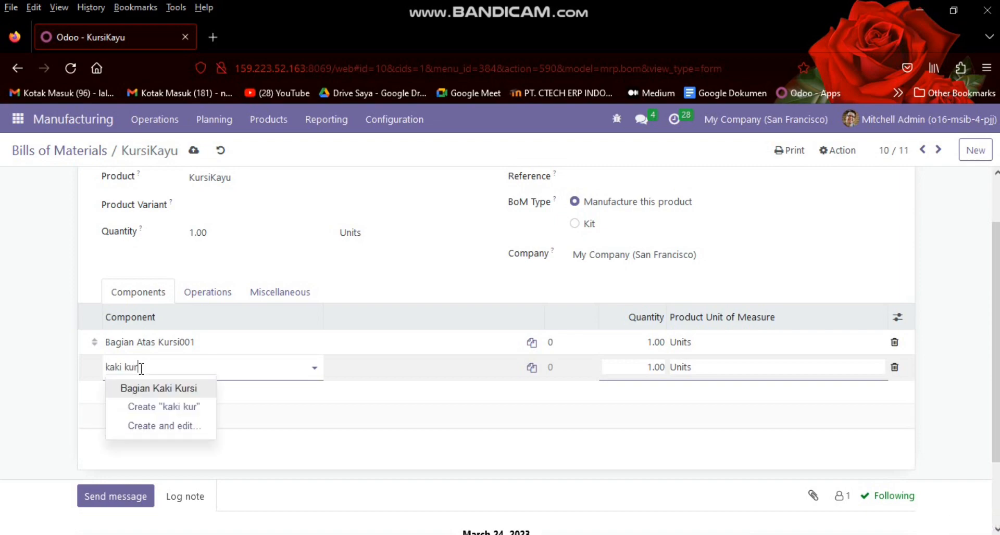
{"action": "left_click", "coordinate": [168, 390]}
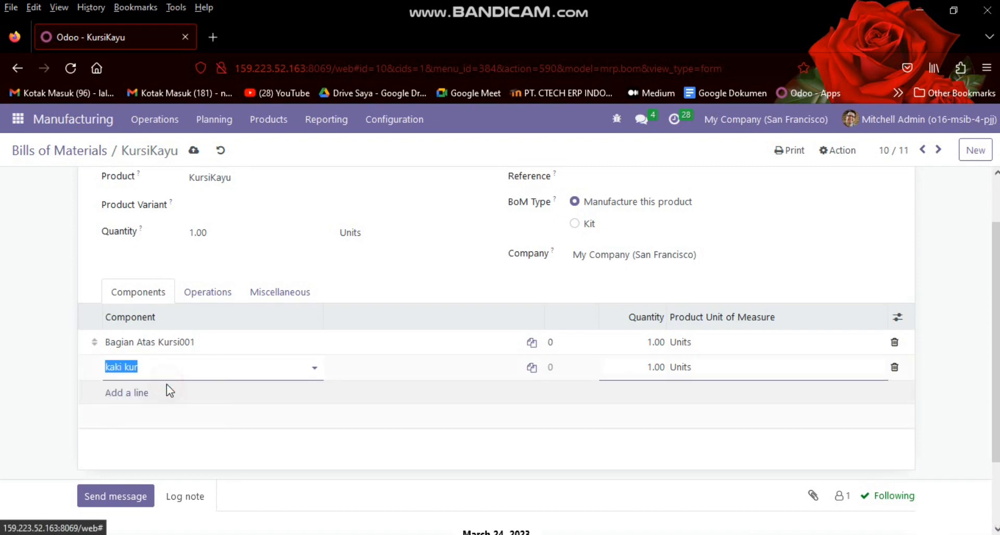
Add Bolt and Screw as further components of the KursiKayu bill of materials
{"action": "left_click", "coordinate": [128, 394]}
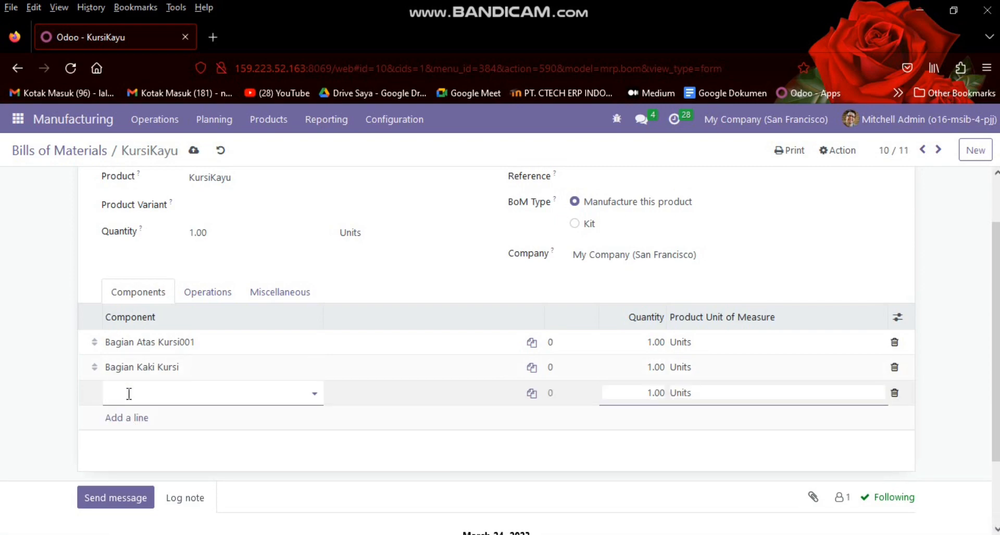
{"action": "type", "text": "bolt"}
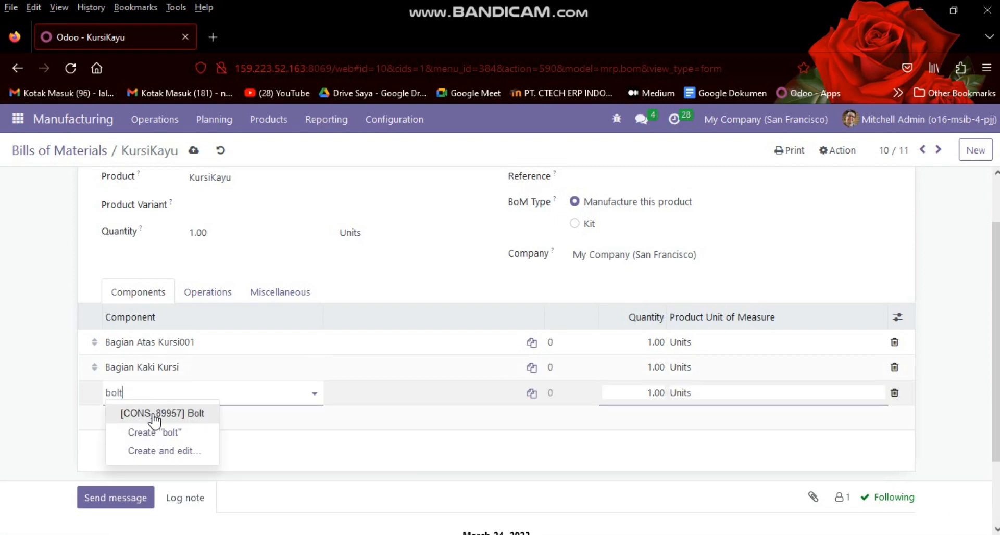
{"action": "left_click", "coordinate": [156, 414]}
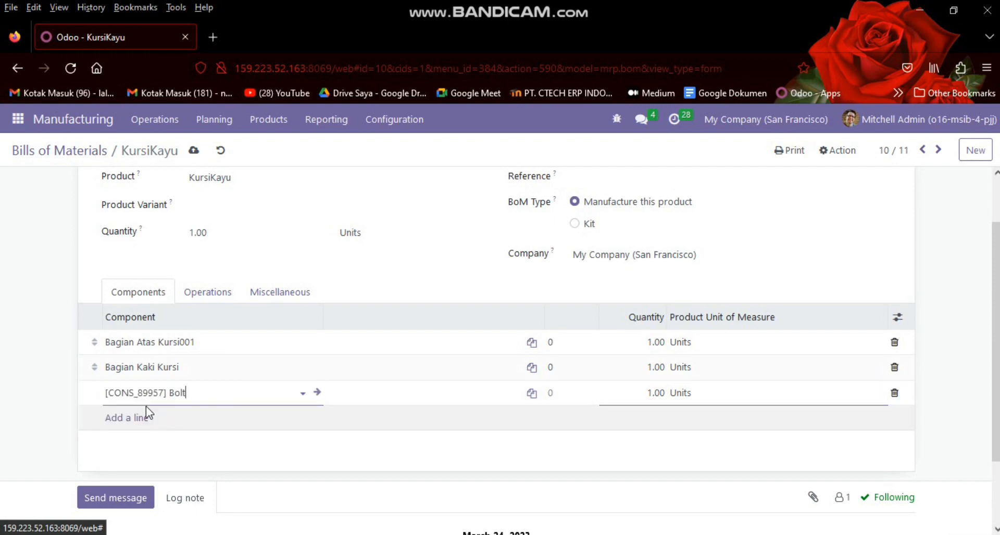
{"action": "left_click", "coordinate": [141, 417]}
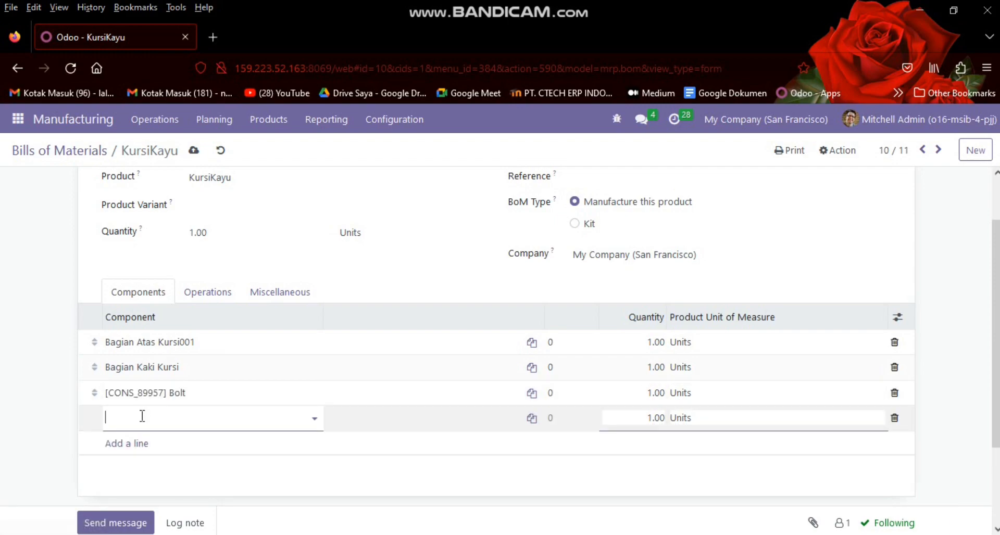
{"action": "type", "text": "scr"}
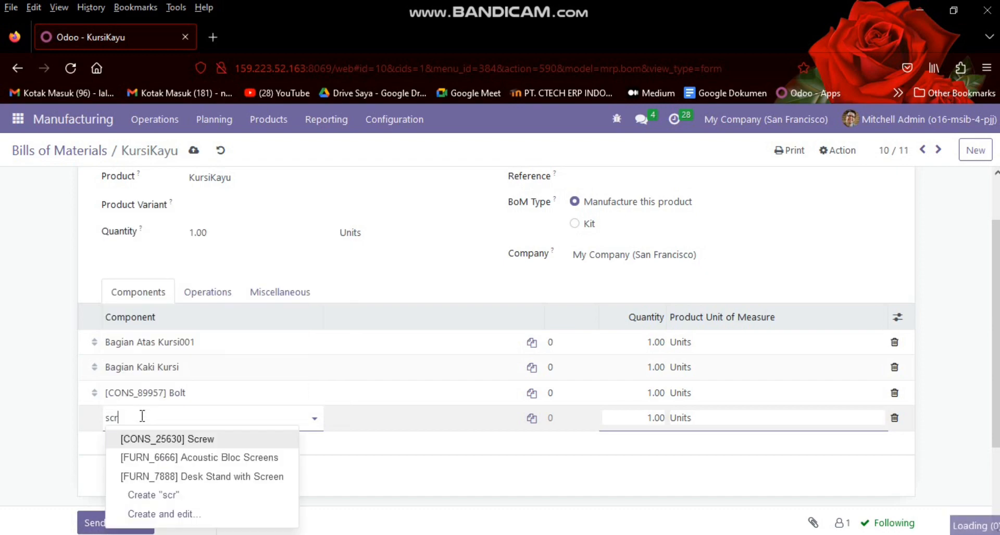
{"action": "left_click", "coordinate": [184, 439]}
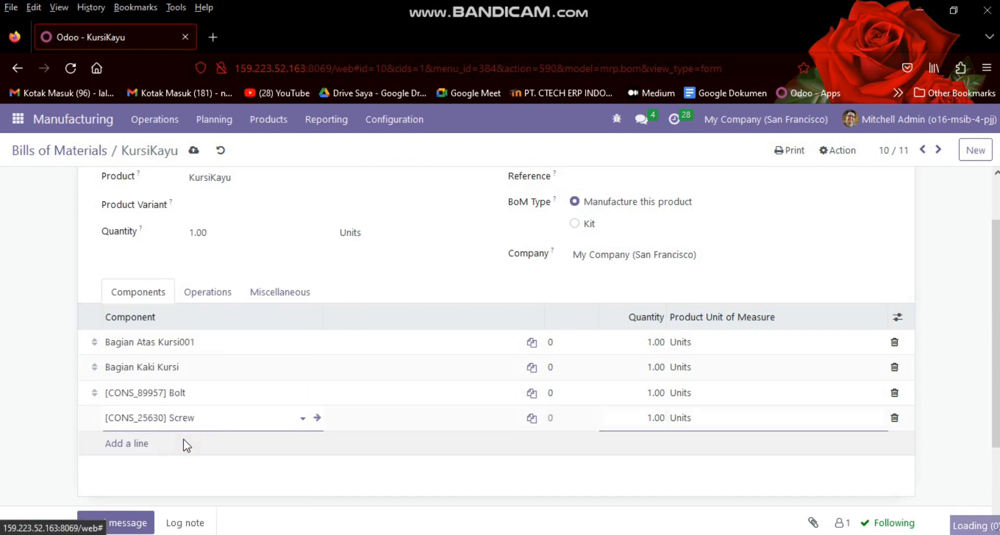
Set the component quantities to 4 for Bagian Kaki Kursi, 5 for Bolt and 15 for Screw, and save the bill of materials
{"action": "left_click", "coordinate": [657, 367]}
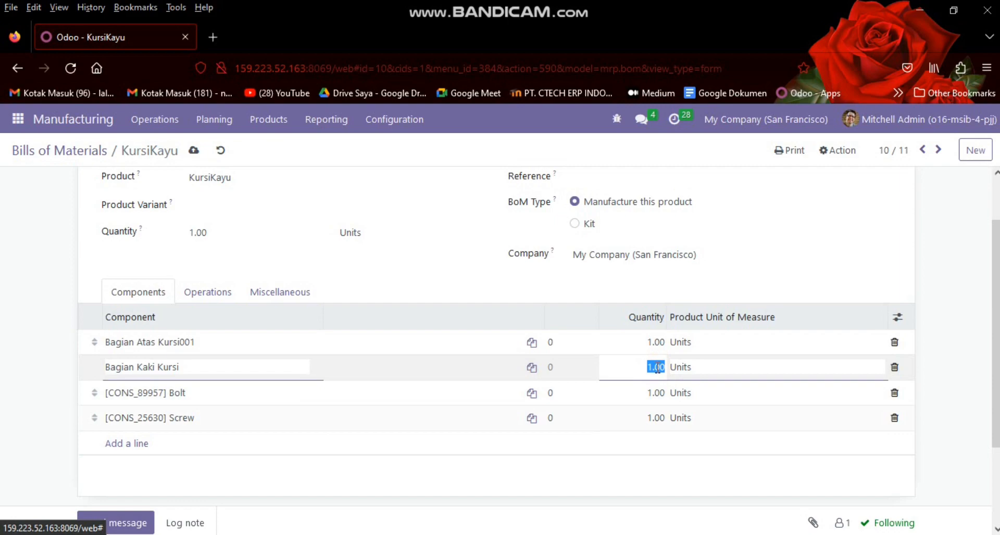
{"action": "type", "text": "4"}
{"action": "left_click", "coordinate": [659, 393]}
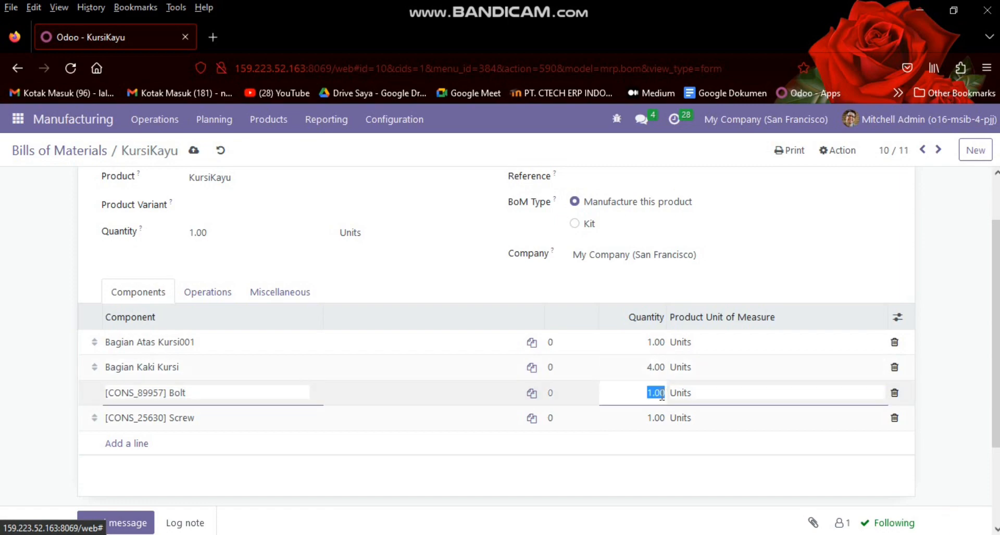
{"action": "type", "text": "5"}
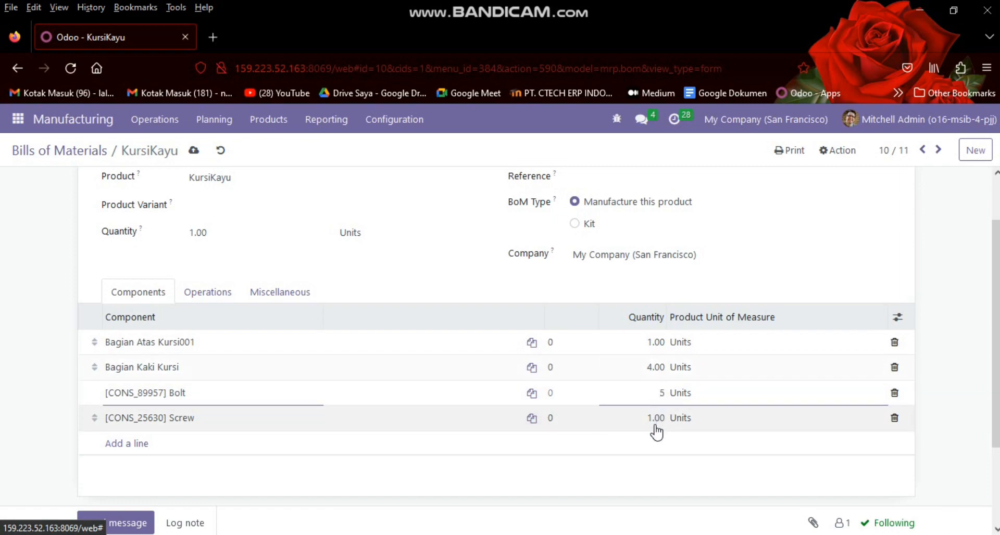
{"action": "left_click", "coordinate": [656, 417]}
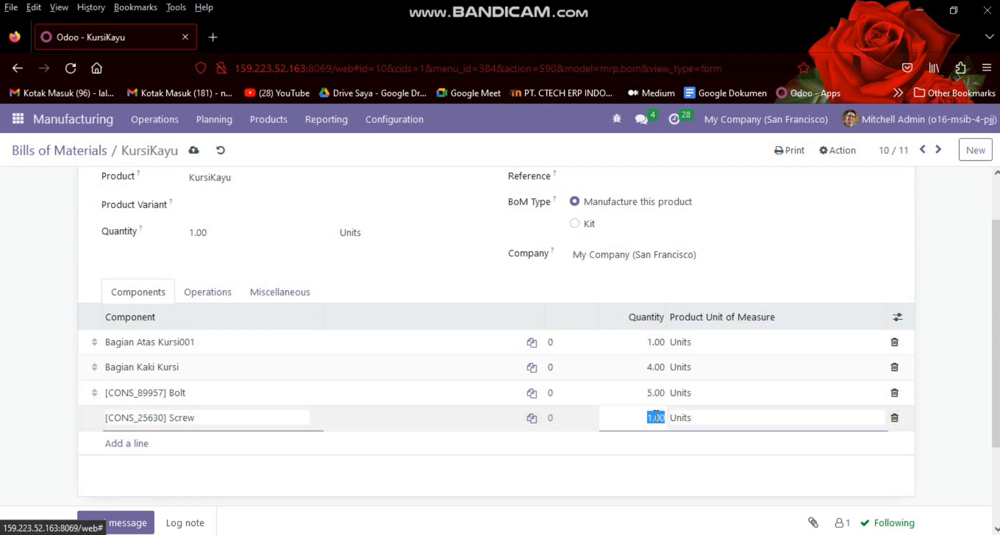
{"action": "type", "text": "15"}
{"action": "left_click", "coordinate": [656, 469]}
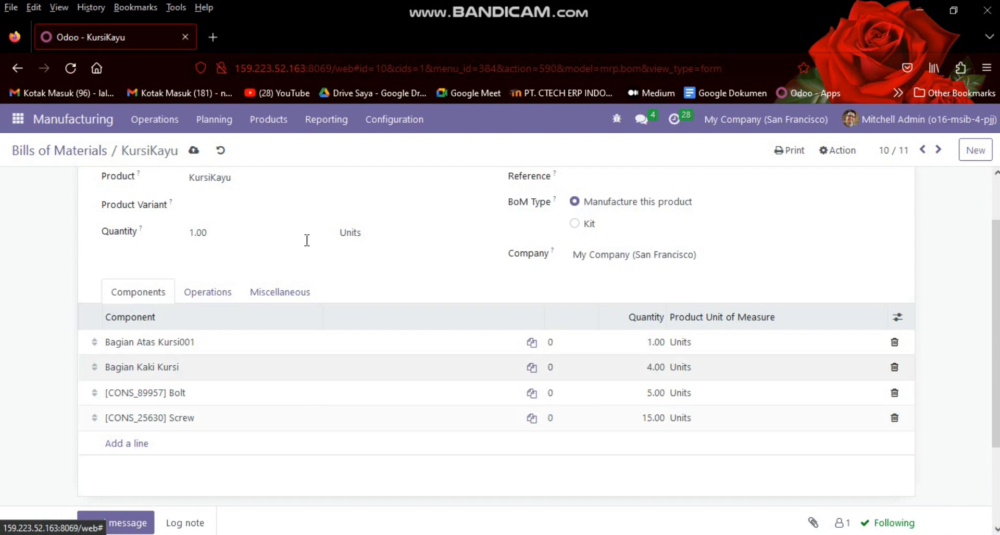
{"action": "left_click", "coordinate": [193, 151]}
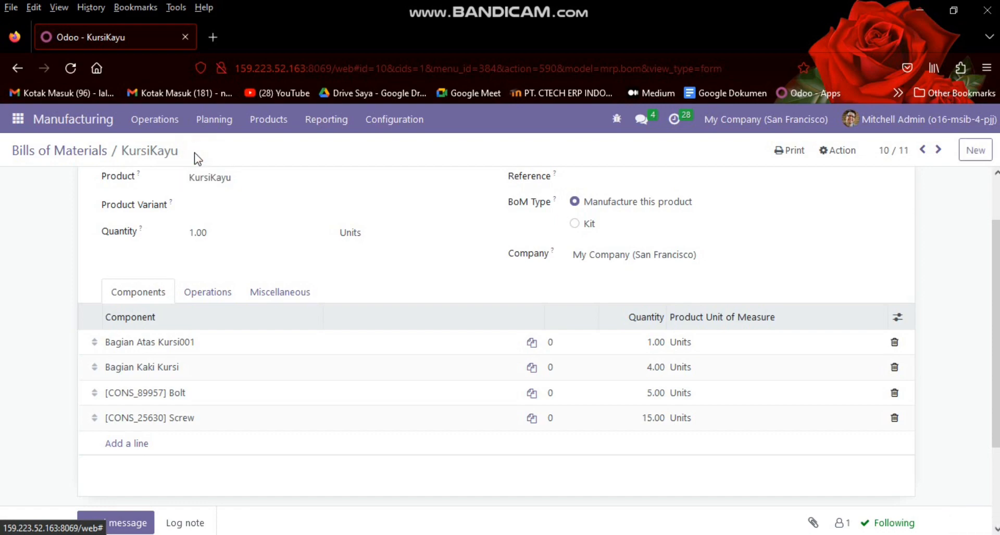
Open the Panel Kayu bill of materials and add politur and Ply Veneer as components
{"action": "left_click", "coordinate": [72, 151]}
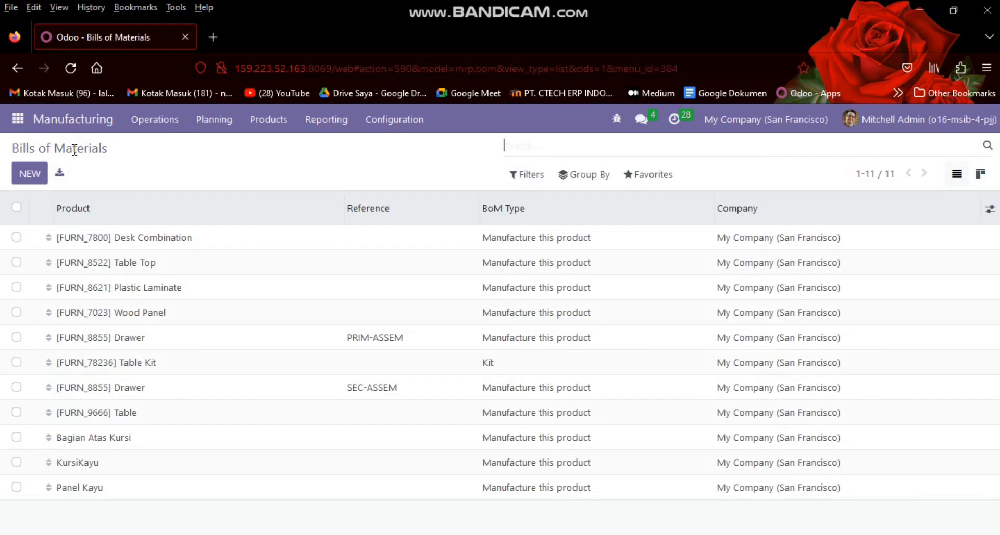
{"action": "double_click", "coordinate": [92, 488]}
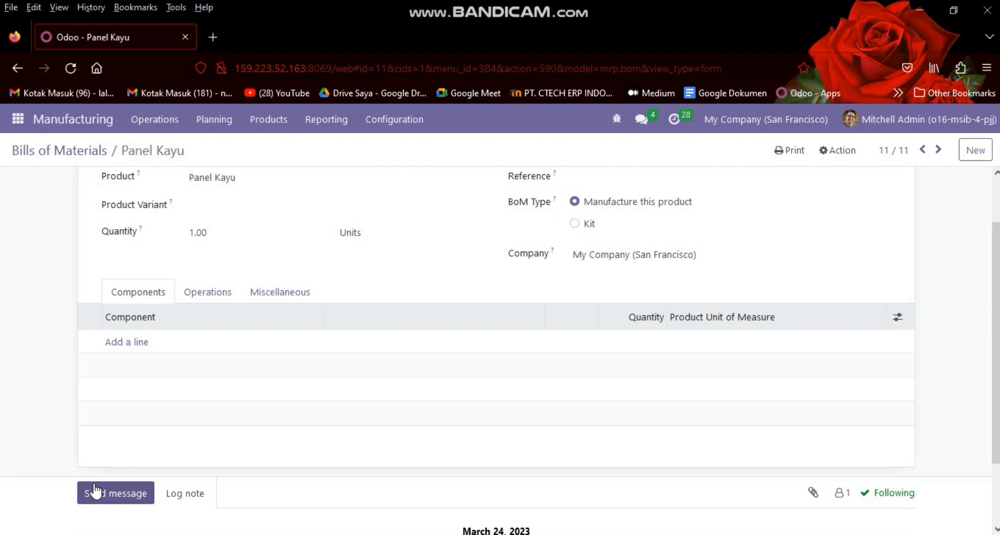
{"action": "left_click", "coordinate": [130, 343]}
{"action": "type", "text": "polit"}
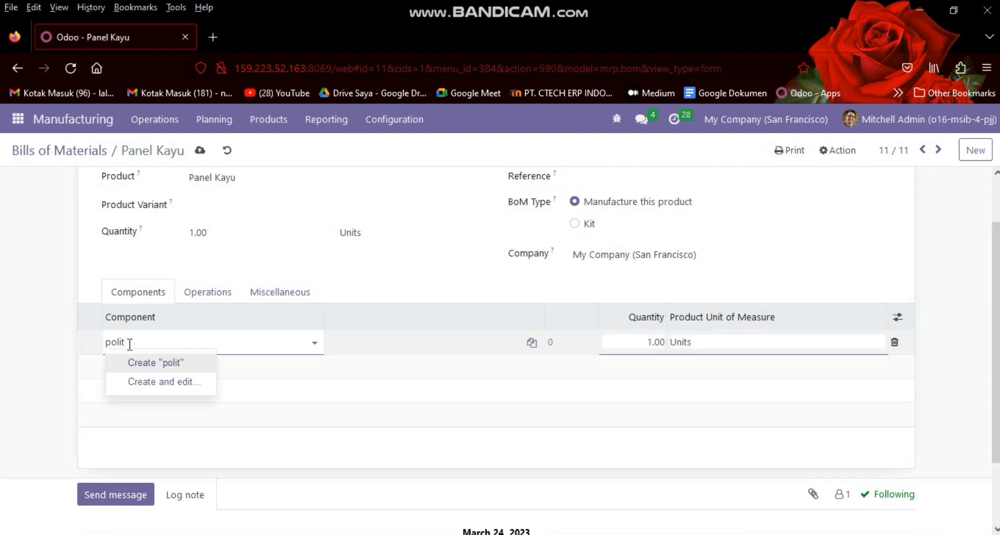
{"action": "type", "text": "ur"}
{"action": "left_click", "coordinate": [146, 362]}
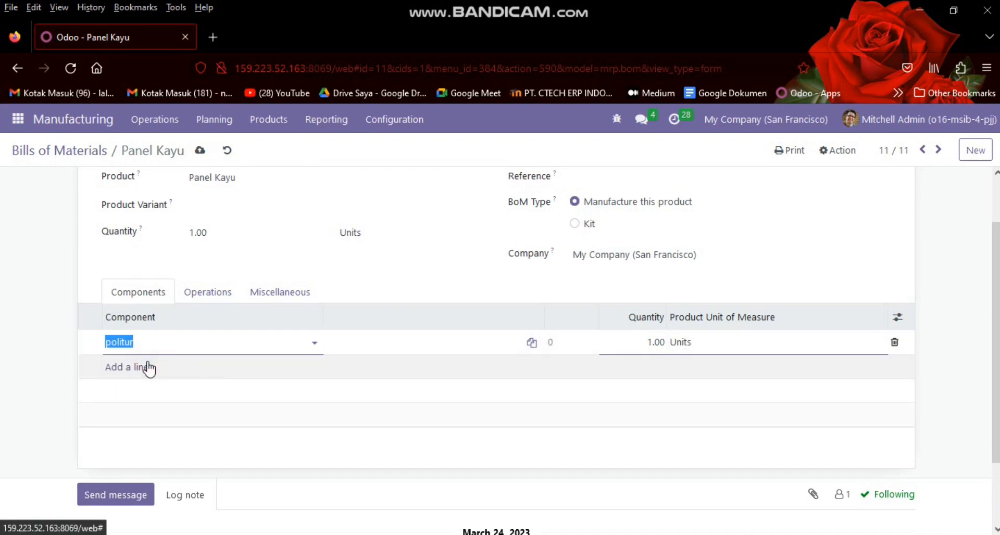
{"action": "left_click", "coordinate": [127, 367]}
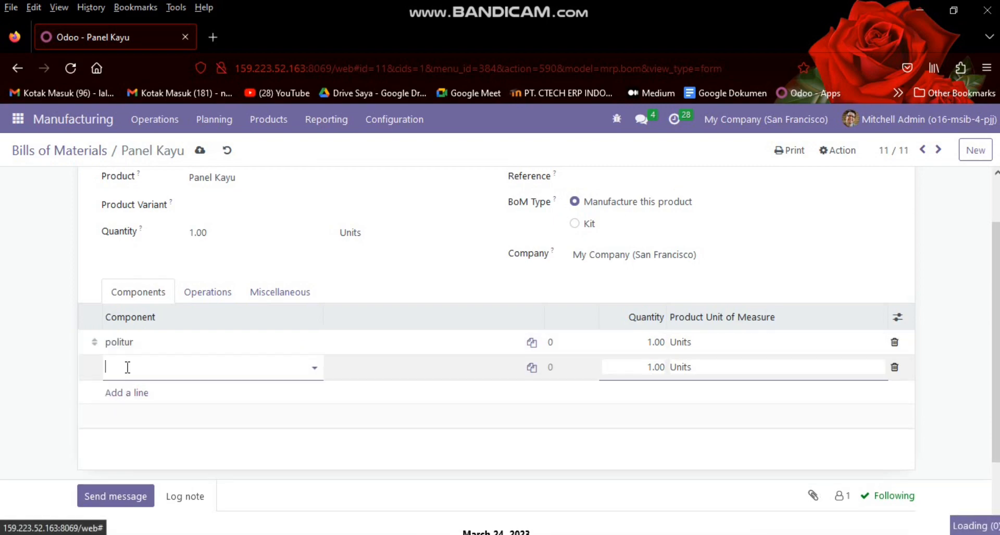
{"action": "type", "text": "Vene"}
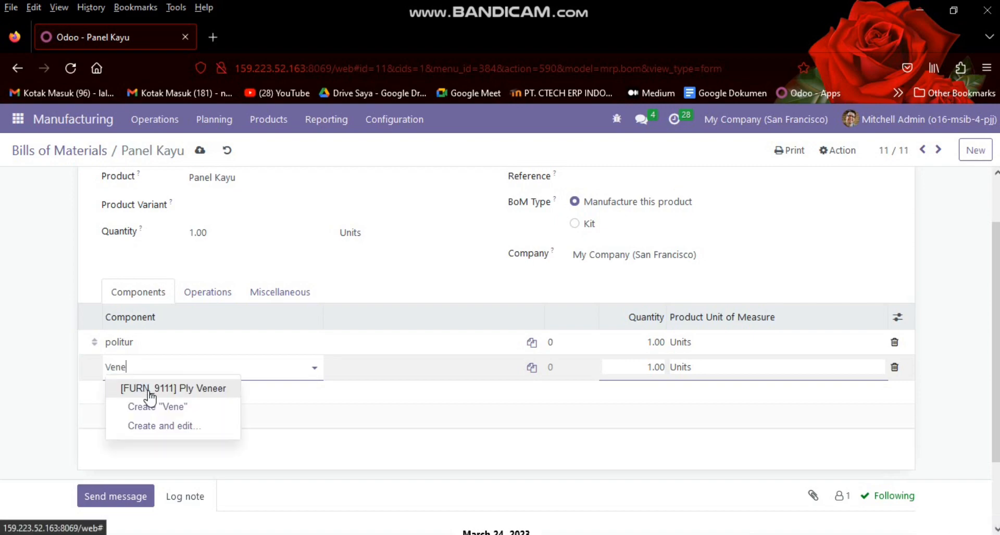
{"action": "left_click", "coordinate": [148, 393]}
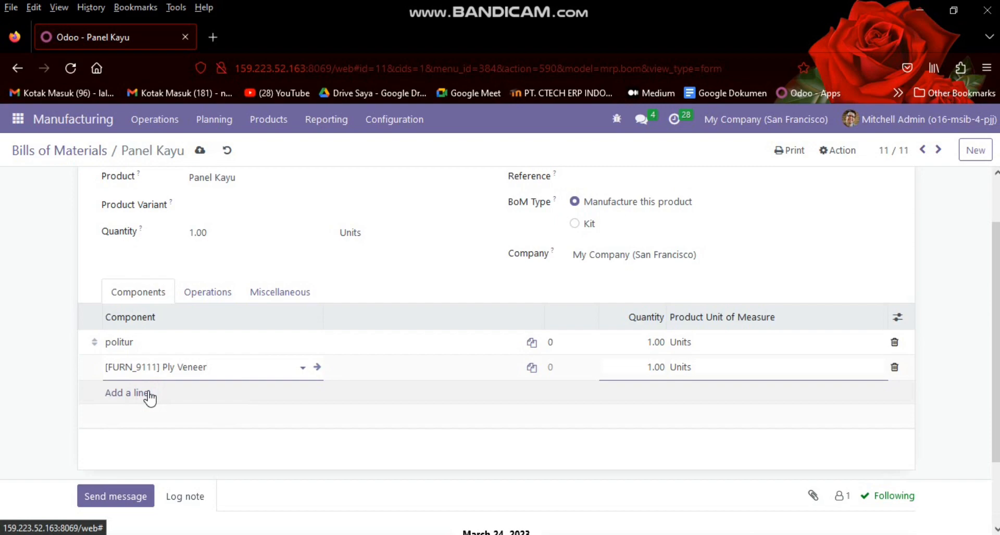
Set the politur quantity to 4 and save the Panel Kayu bill of materials
{"action": "left_click", "coordinate": [650, 344]}
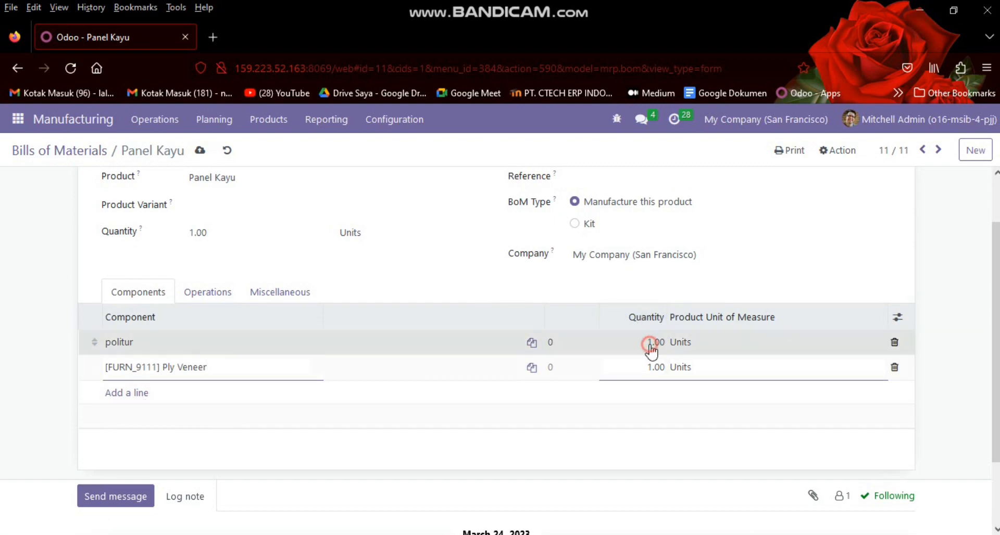
{"action": "type", "text": "4"}
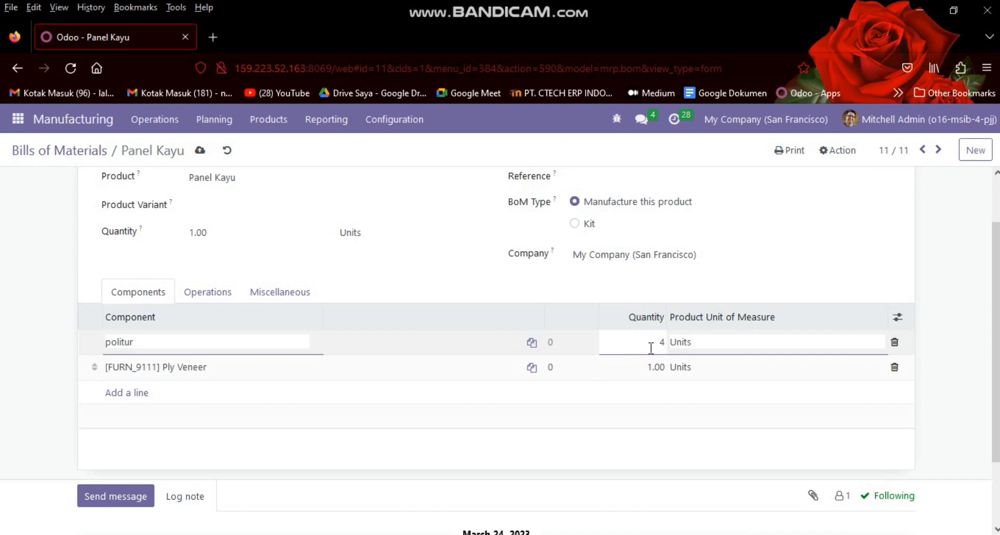
{"action": "left_click", "coordinate": [659, 369]}
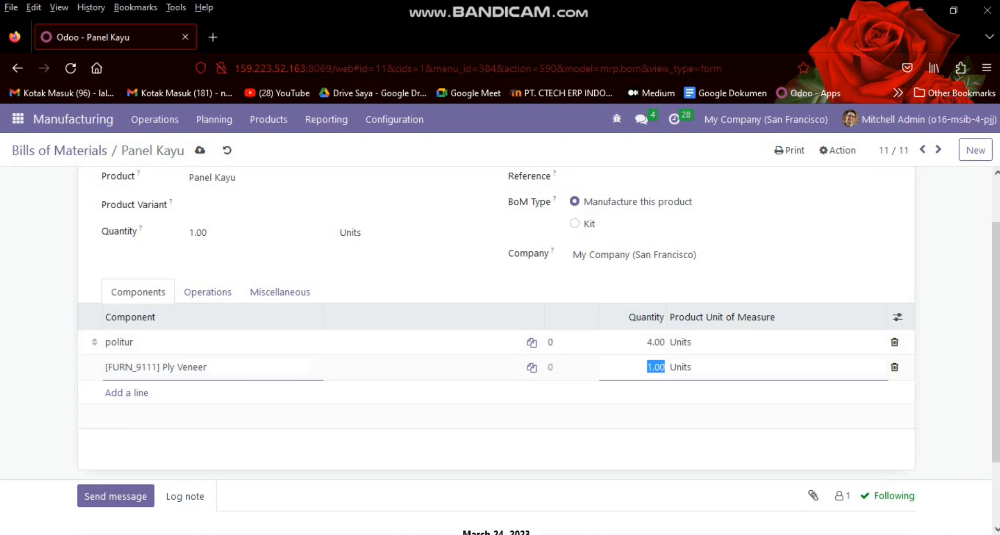
{"action": "scroll", "coordinate": [397, 233], "scroll_direction": "up", "scroll_amount": 2}
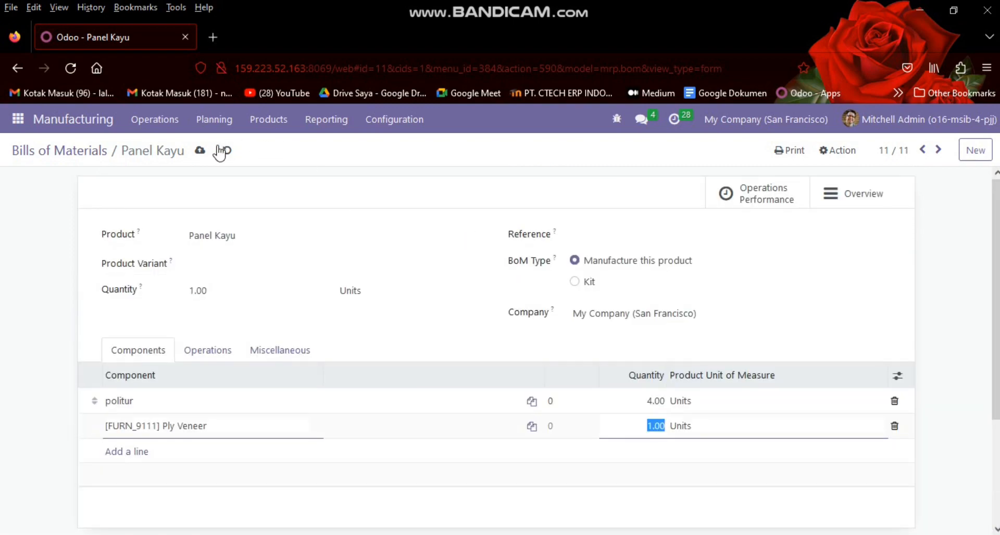
{"action": "left_click", "coordinate": [200, 151]}
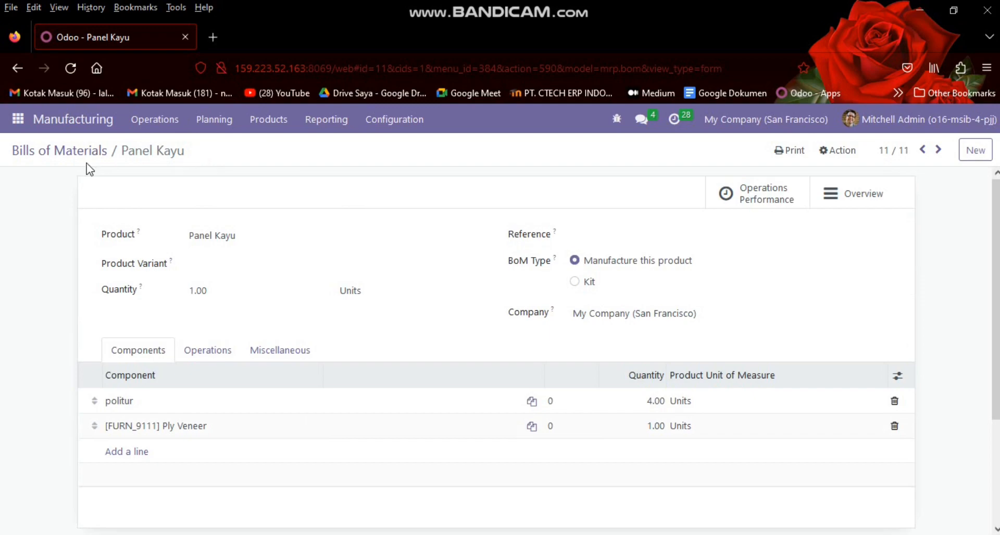
Open the Bagian Atas Kursi bill of materials and add the operation Memotong dan Mengukur at work center Assembly Line 1
{"action": "left_click", "coordinate": [88, 150]}
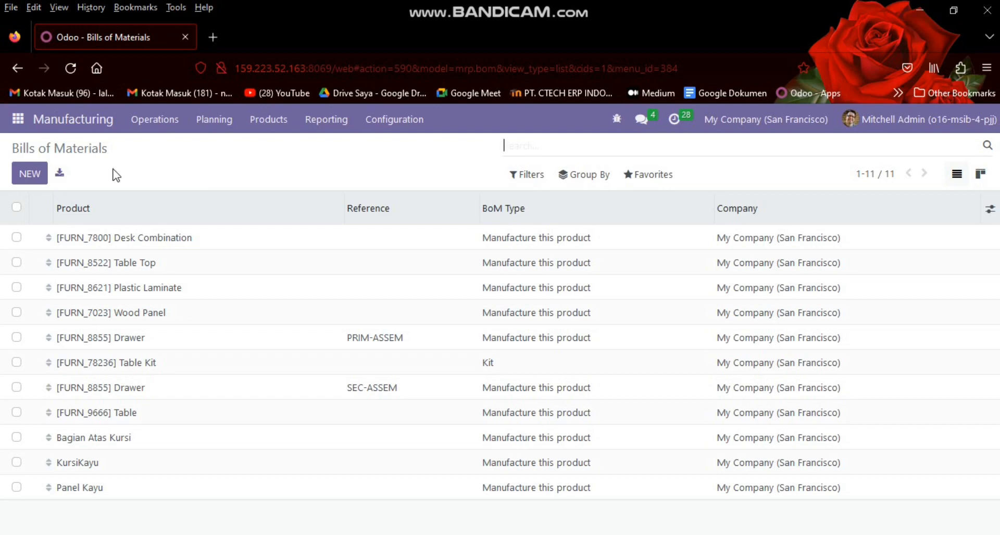
{"action": "left_click", "coordinate": [100, 442]}
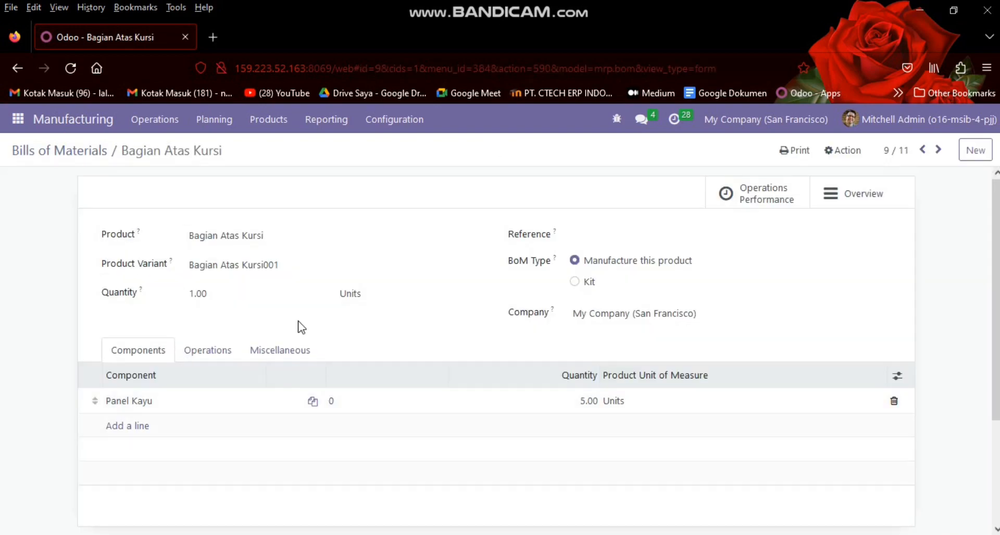
{"action": "left_click", "coordinate": [208, 351]}
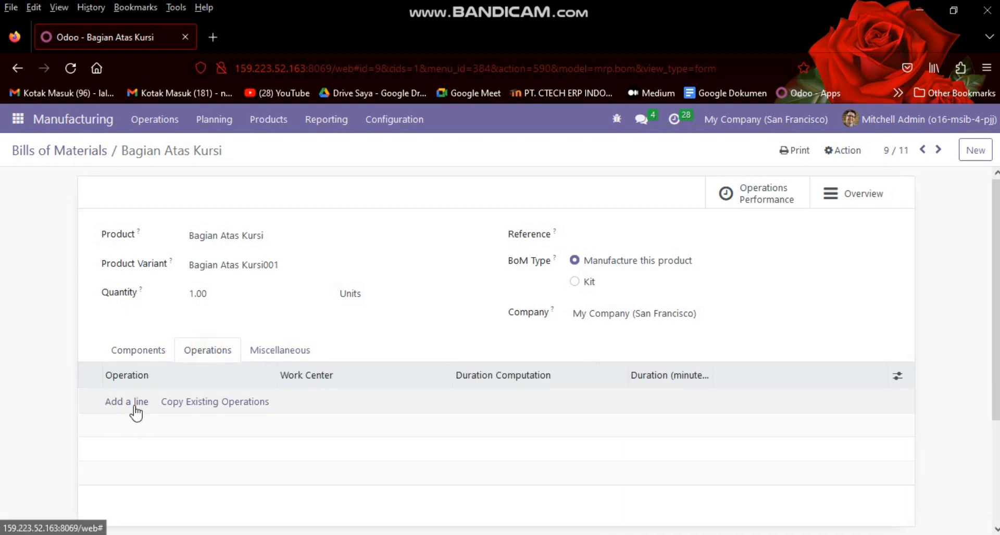
{"action": "left_click", "coordinate": [135, 405]}
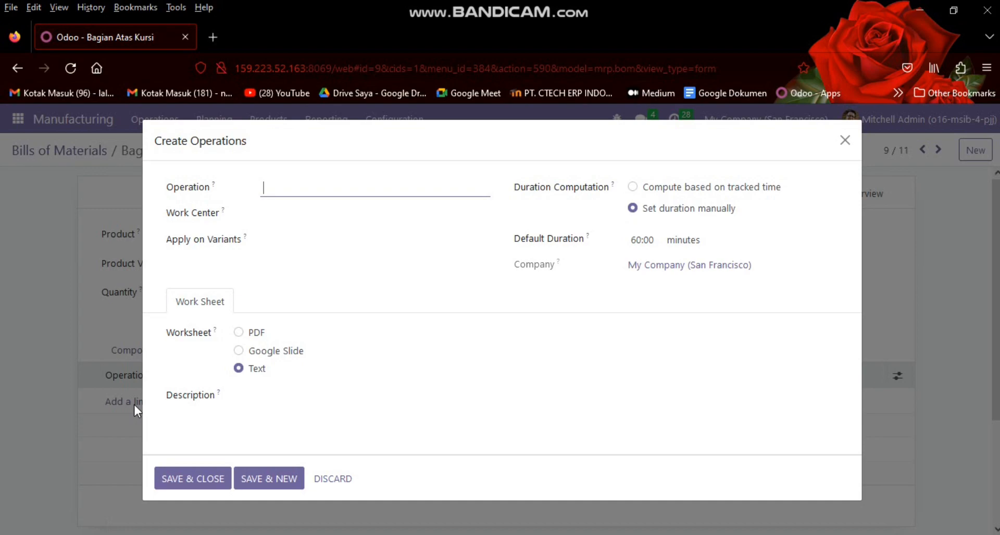
{"action": "type", "text": "Memotong dan Mengukur"}
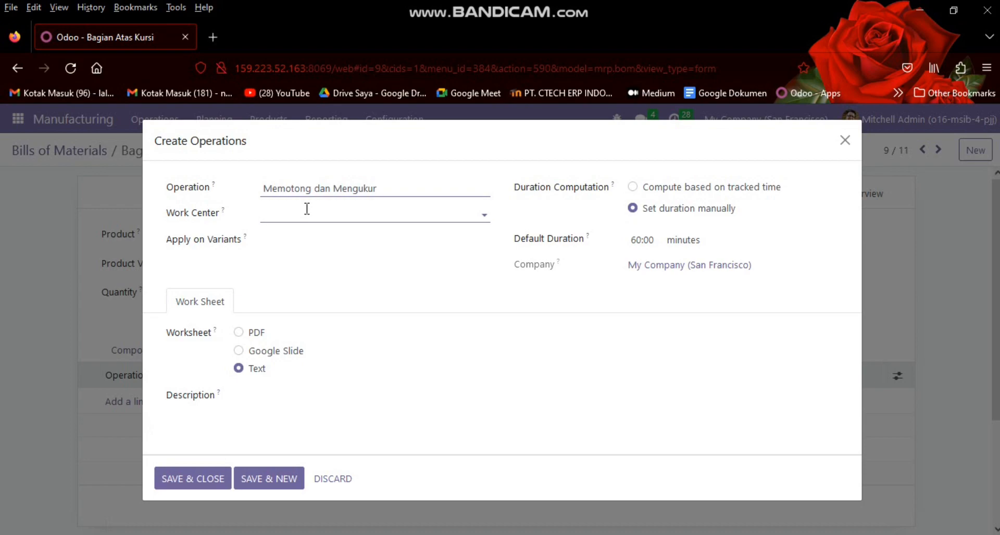
{"action": "left_click", "coordinate": [318, 216]}
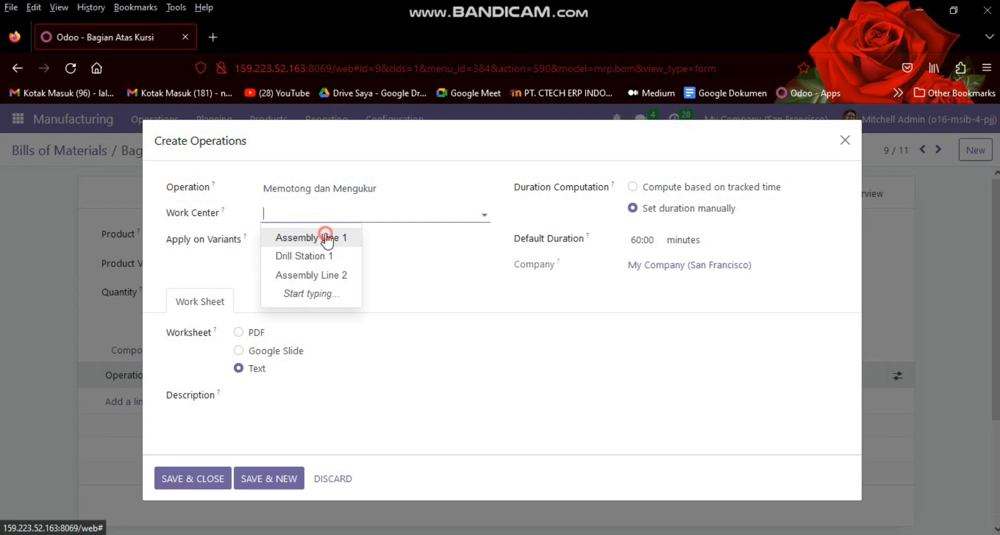
{"action": "left_click", "coordinate": [326, 239]}
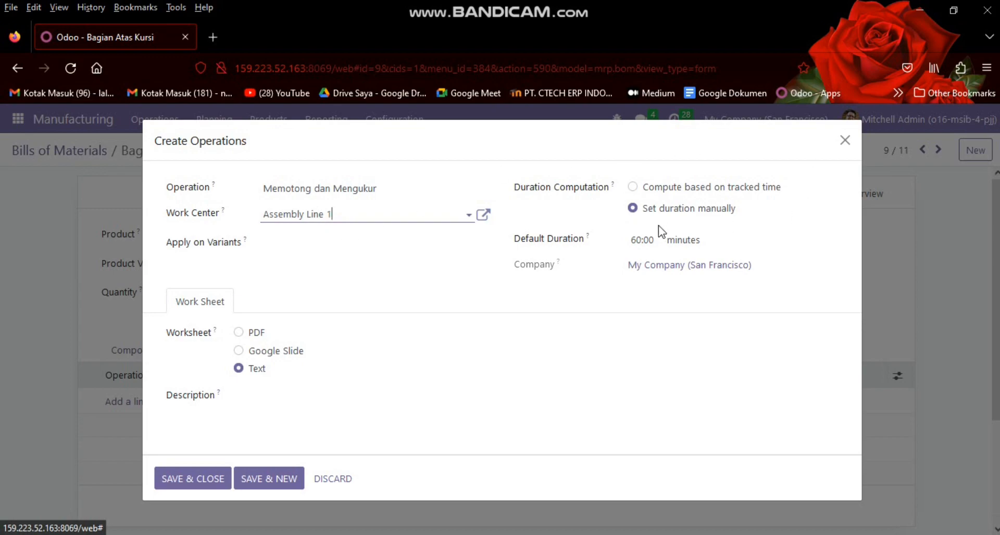
{"action": "left_click", "coordinate": [190, 479]}
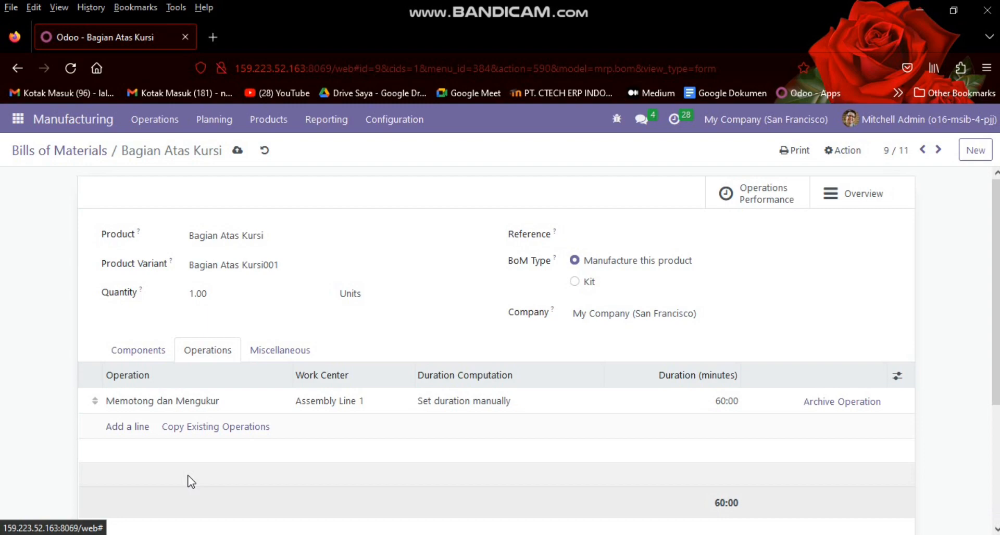
Add the operation Mencetak at work center Assembly Line 2 to the Bagian Atas Kursi bill of materials
{"action": "left_click", "coordinate": [130, 428]}
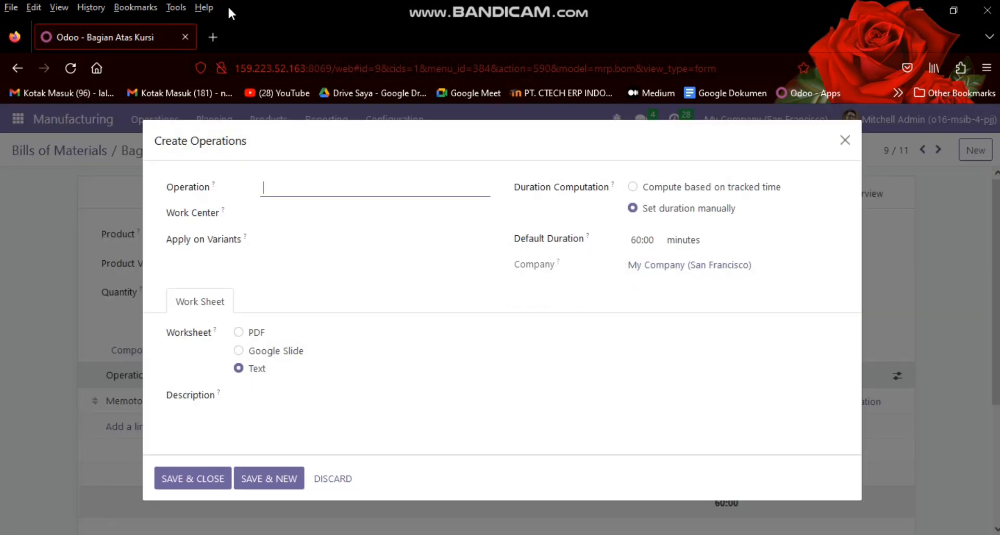
{"action": "type", "text": "Mencetak"}
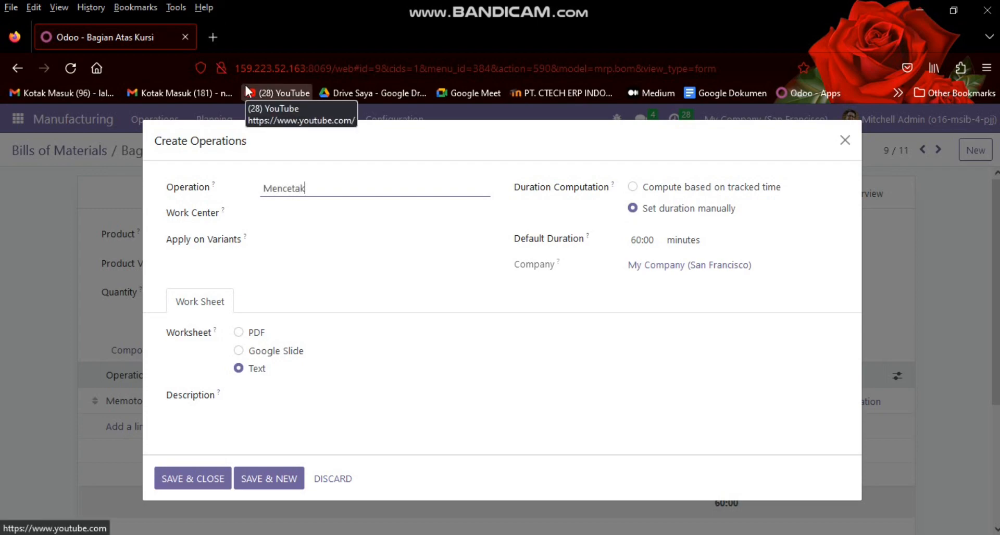
{"action": "left_click", "coordinate": [297, 212]}
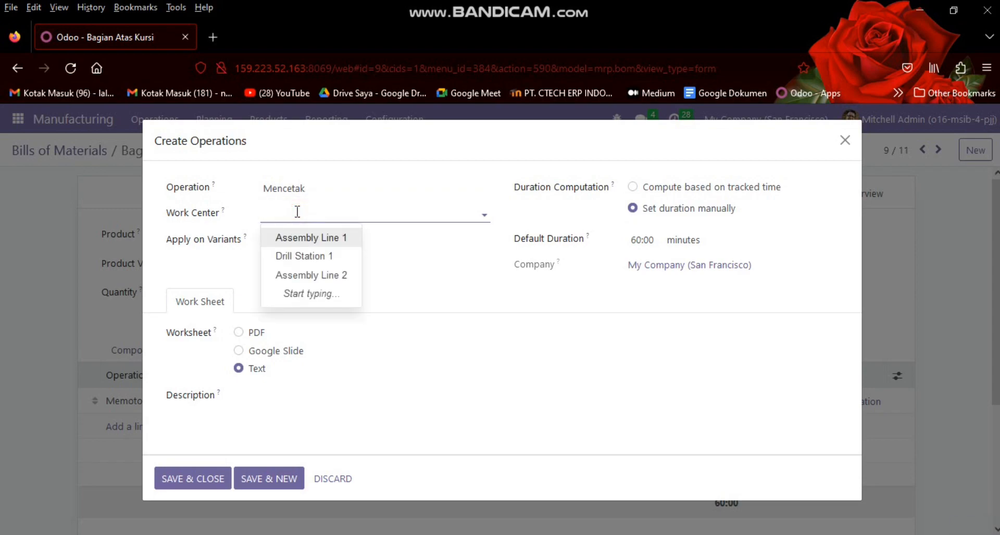
{"action": "left_click", "coordinate": [310, 274]}
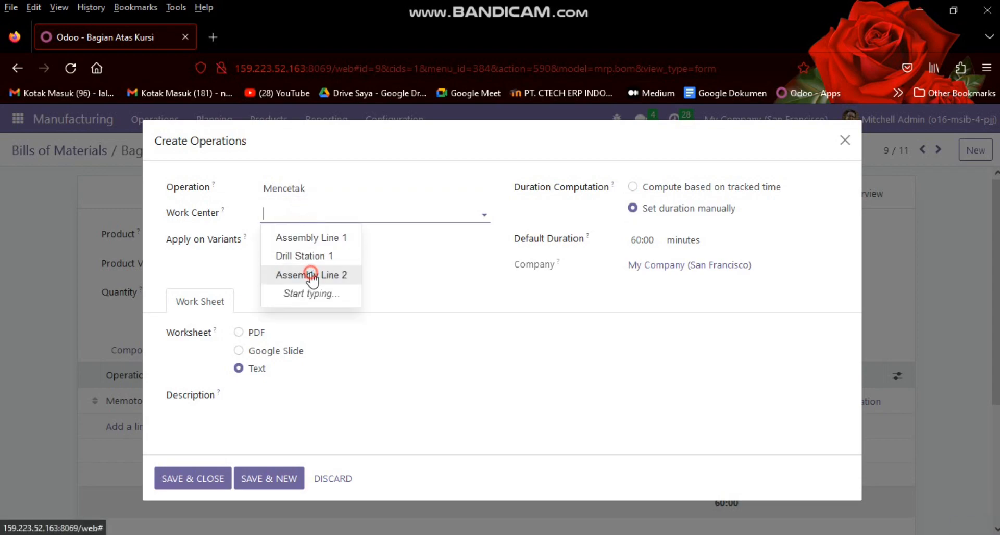
{"action": "left_click", "coordinate": [207, 471]}
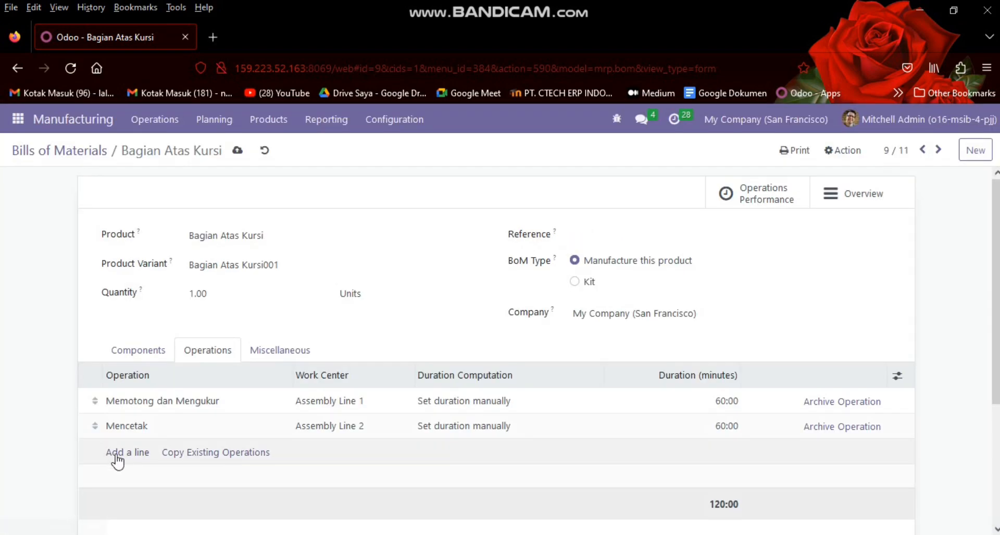
Add a third operation, pemasangan baut dan sekrup, performed at work center Drill Station 1
{"action": "left_click", "coordinate": [116, 453]}
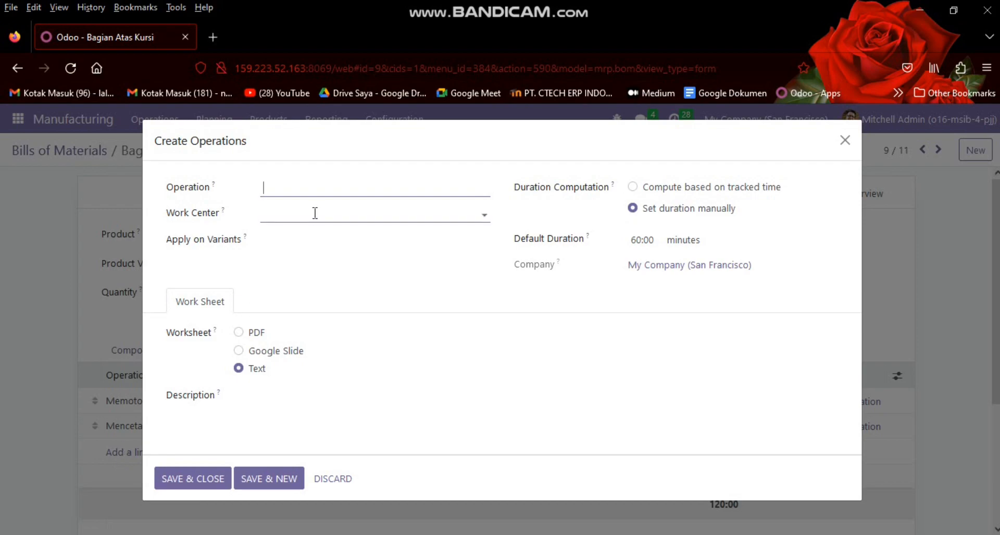
{"action": "type", "text": "pemasangan ba"}
{"action": "type", "text": "n "}
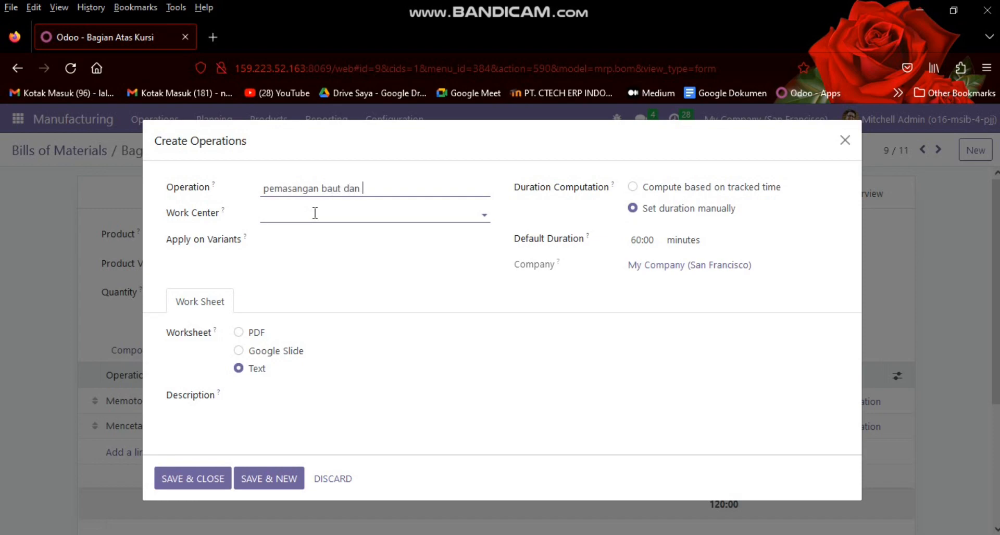
{"action": "type", "text": "sekrup"}
{"action": "left_click", "coordinate": [323, 215]}
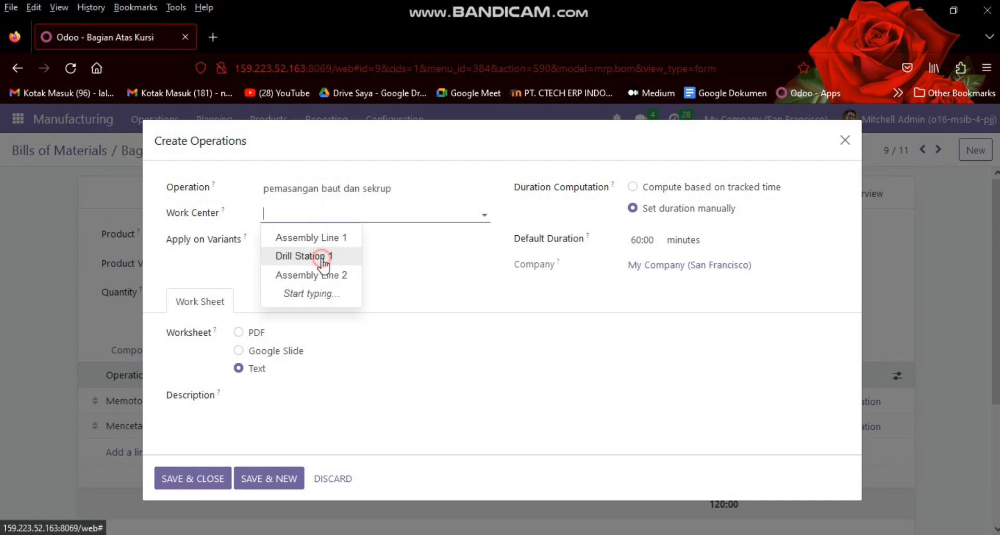
{"action": "left_click", "coordinate": [328, 256]}
{"action": "left_click", "coordinate": [197, 479]}
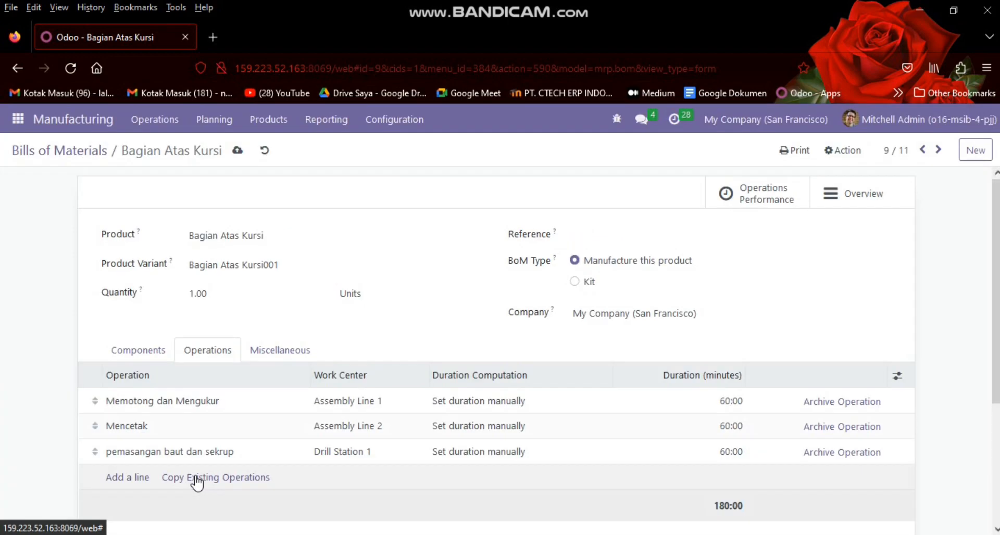
Add the operation painting dan finishing with a newly created work center Assembly line 3, and save the bill of materials
{"action": "left_click", "coordinate": [136, 478]}
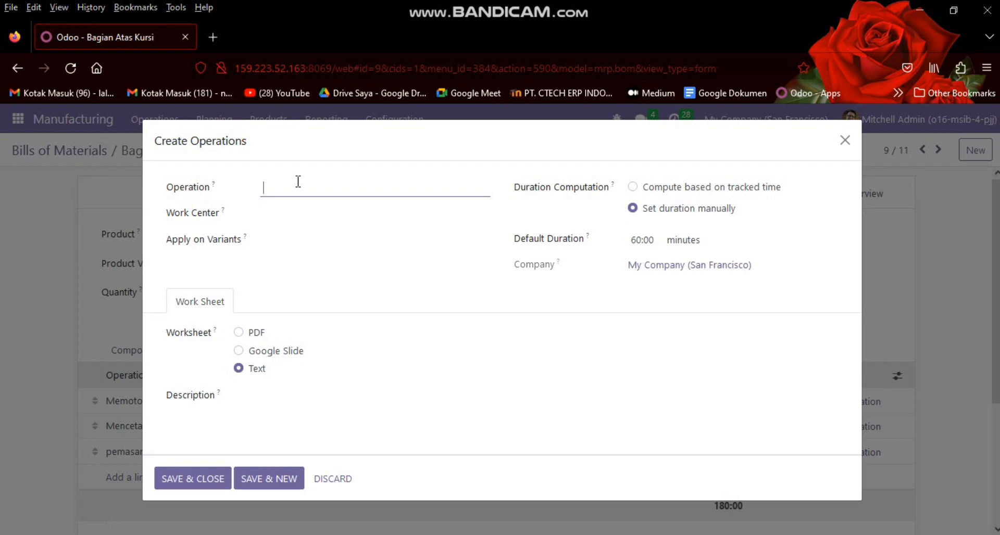
{"action": "type", "text": "painting dan finishing"}
{"action": "left_click", "coordinate": [313, 214]}
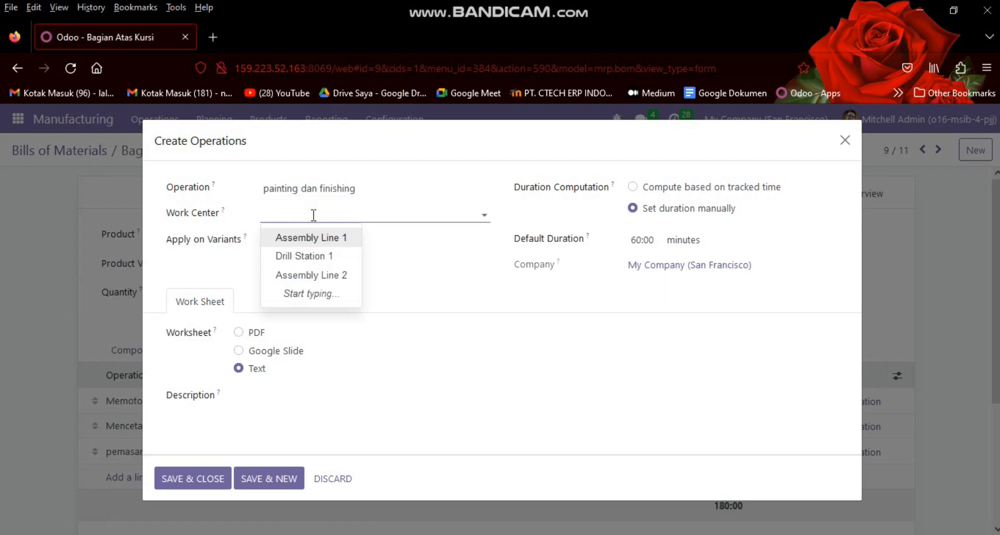
{"action": "type", "text": "Assembl"}
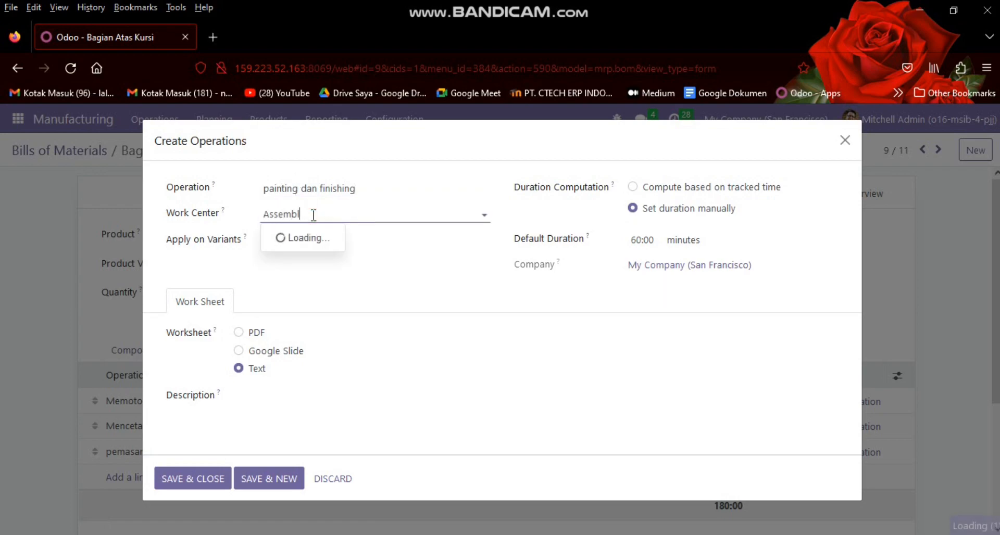
{"action": "type", "text": "y line 3"}
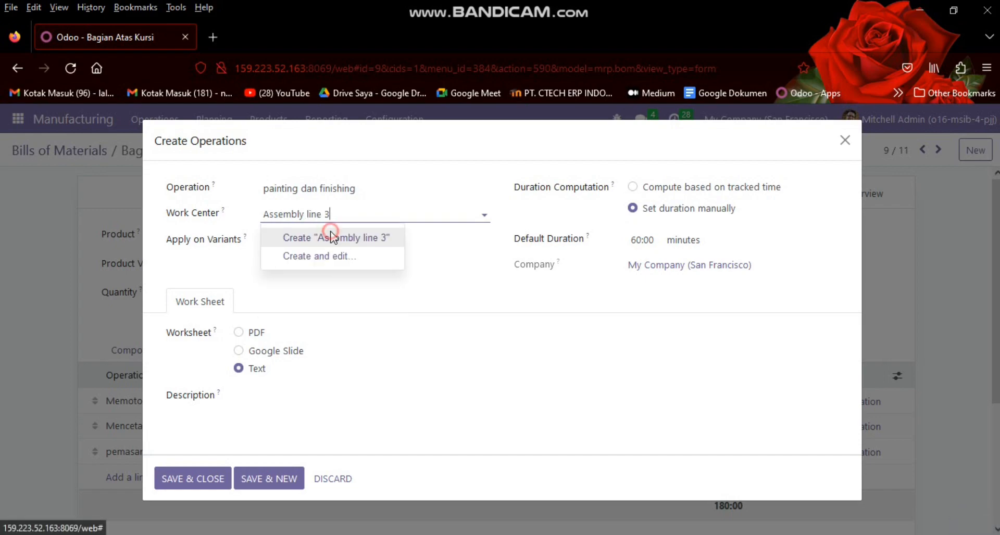
{"action": "left_click", "coordinate": [329, 233]}
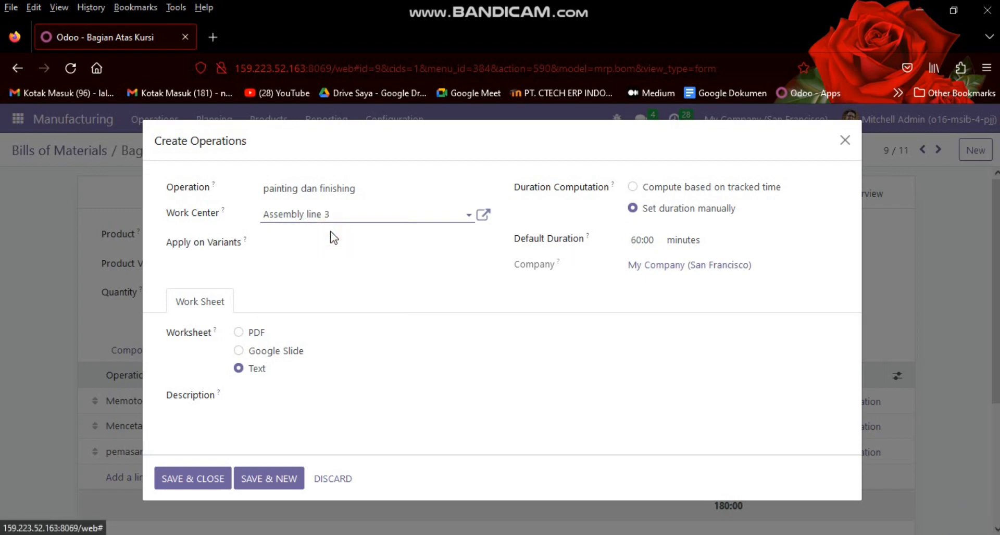
{"action": "left_click", "coordinate": [194, 479]}
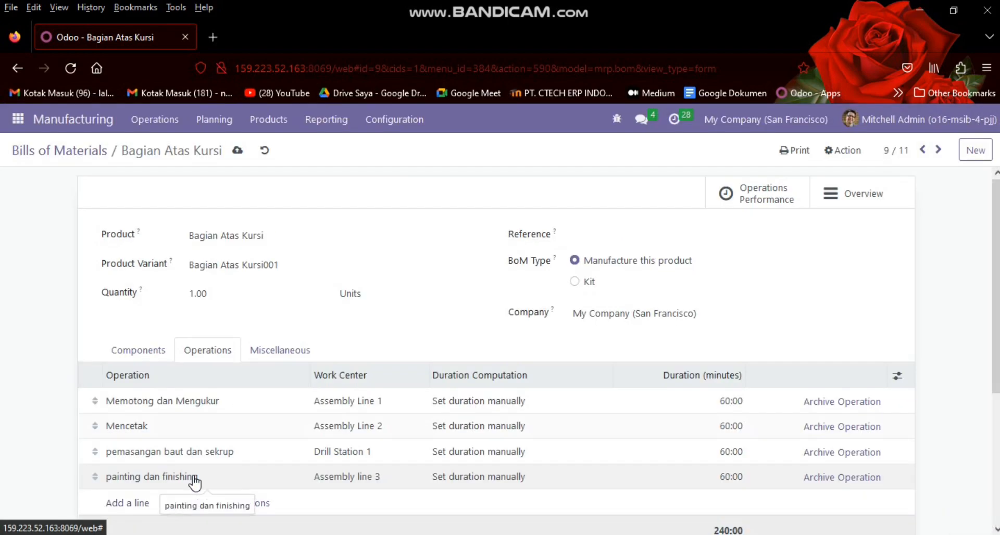
{"action": "left_click", "coordinate": [237, 151]}
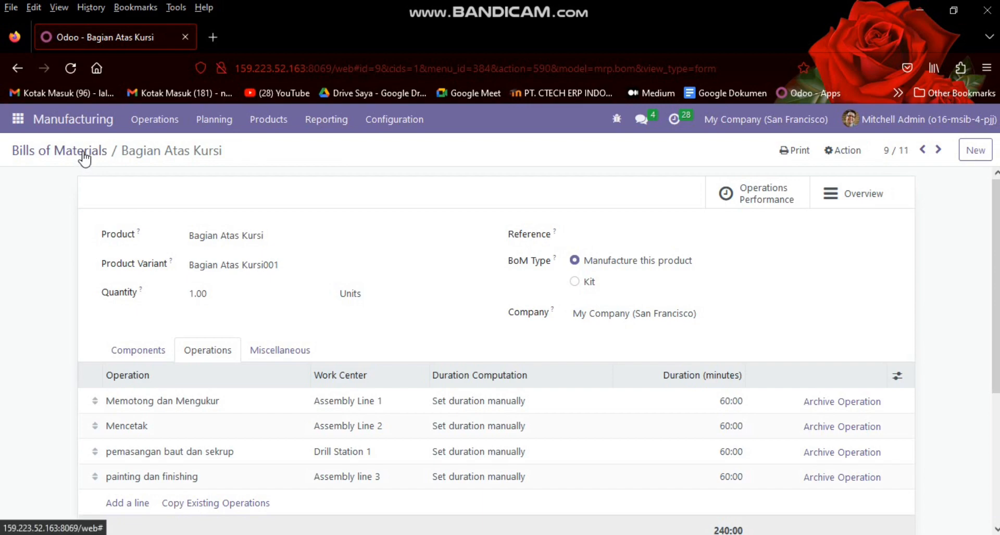
Review the operations and the components of the Bagian Atas Kursi bill of materials
{"action": "scroll", "coordinate": [84, 157], "scroll_direction": "down", "scroll_amount": 1}
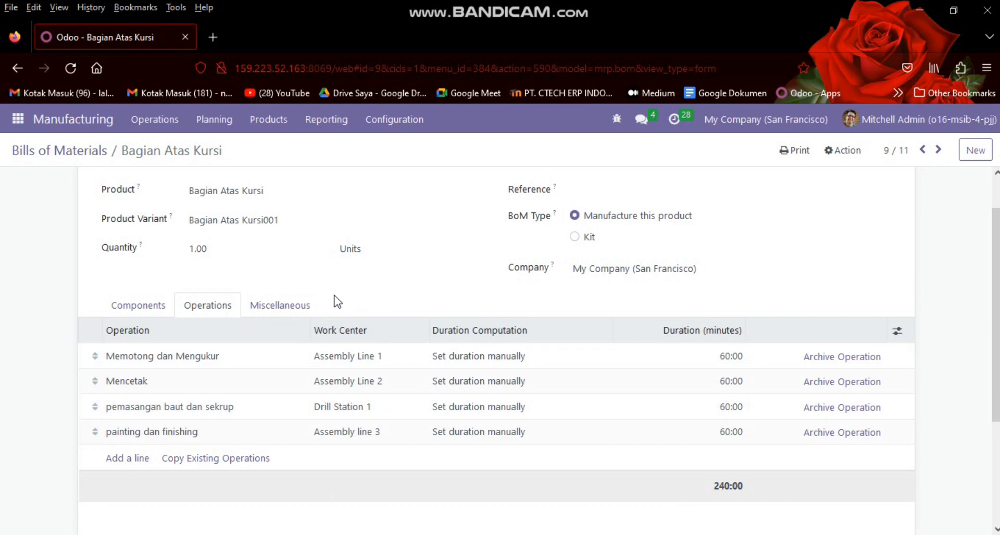
{"action": "scroll", "coordinate": [198, 354], "scroll_direction": "up", "scroll_amount": 2}
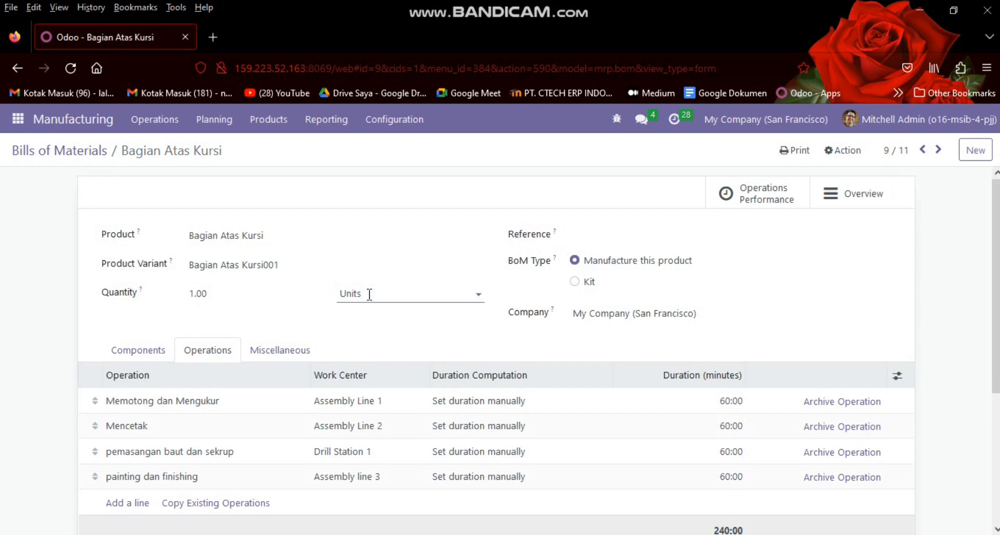
{"action": "left_click", "coordinate": [157, 352]}
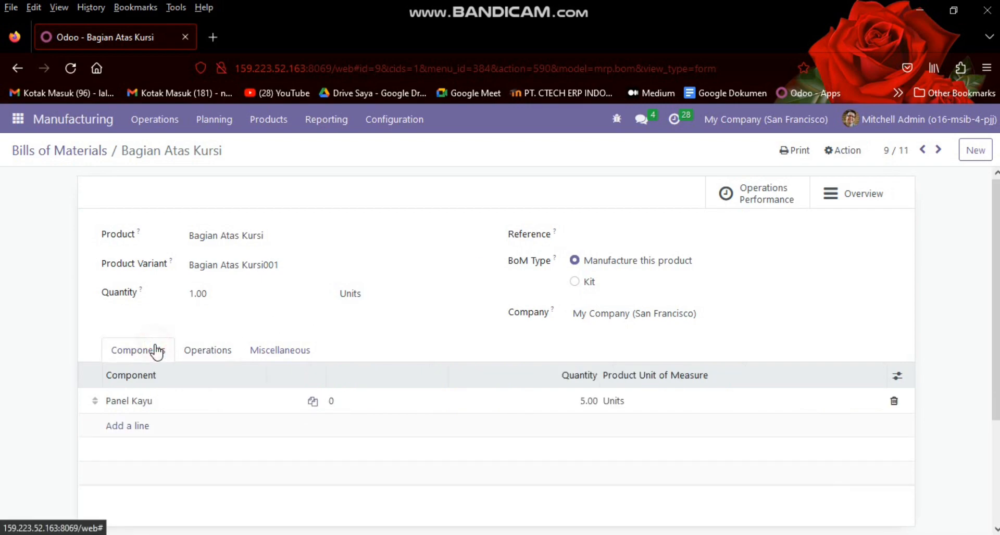